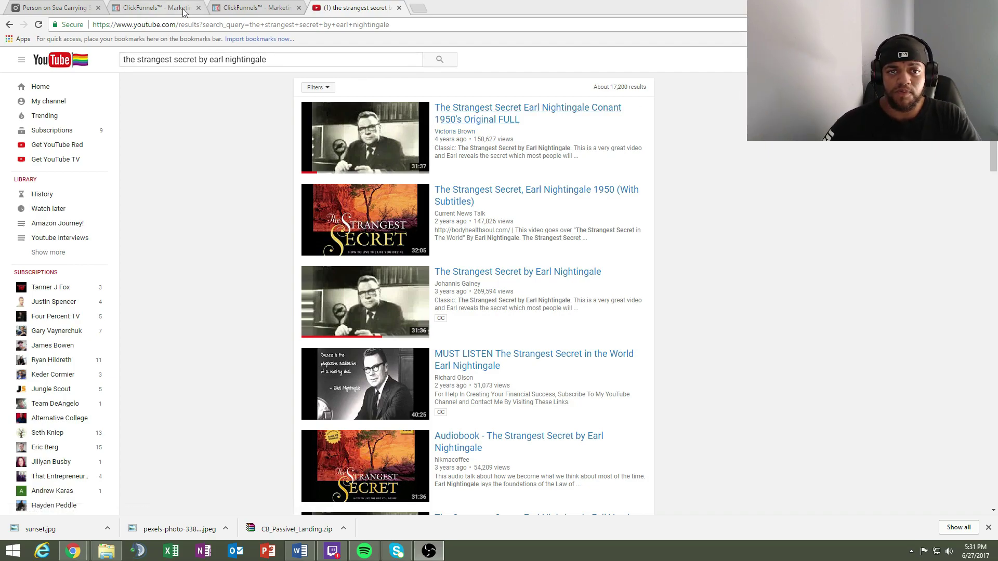
Step: Show the DJ 7 Steps V1 funnel's stats, view the full-suite upgrade offer and dismiss it
{"action": "left_click", "coordinate": [274, 5]}
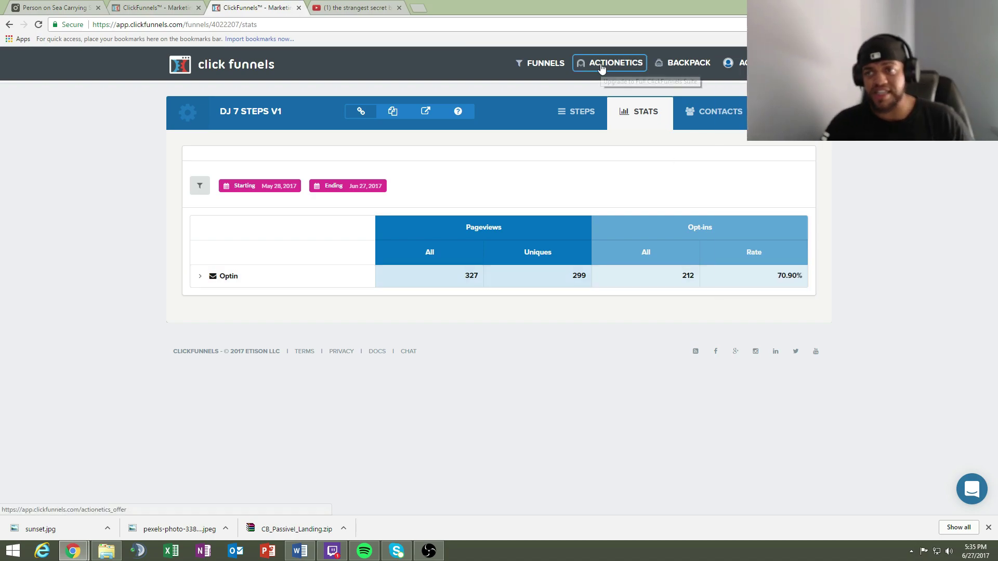
{"action": "mouse_move", "coordinate": [730, 62]}
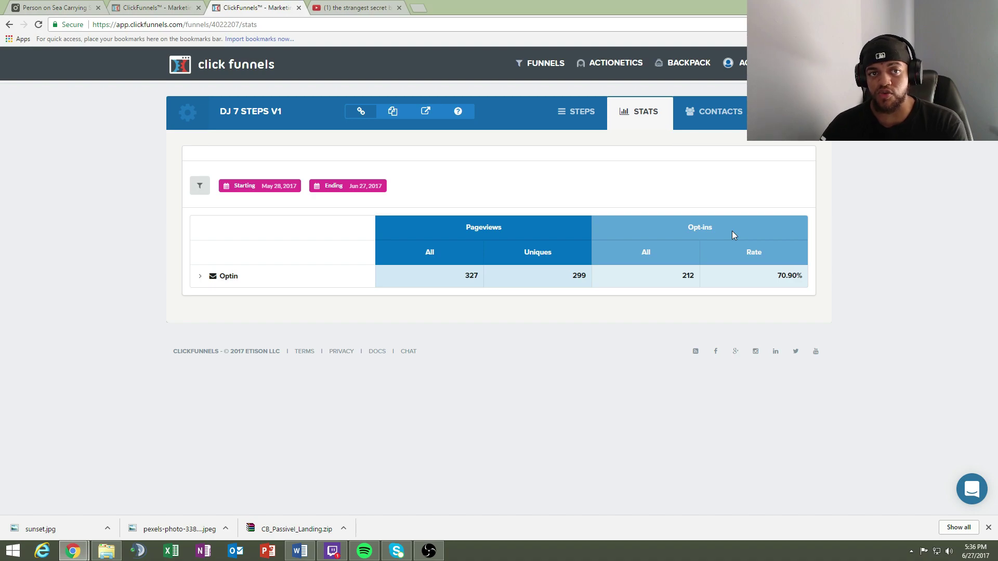
{"action": "left_click", "coordinate": [738, 63]}
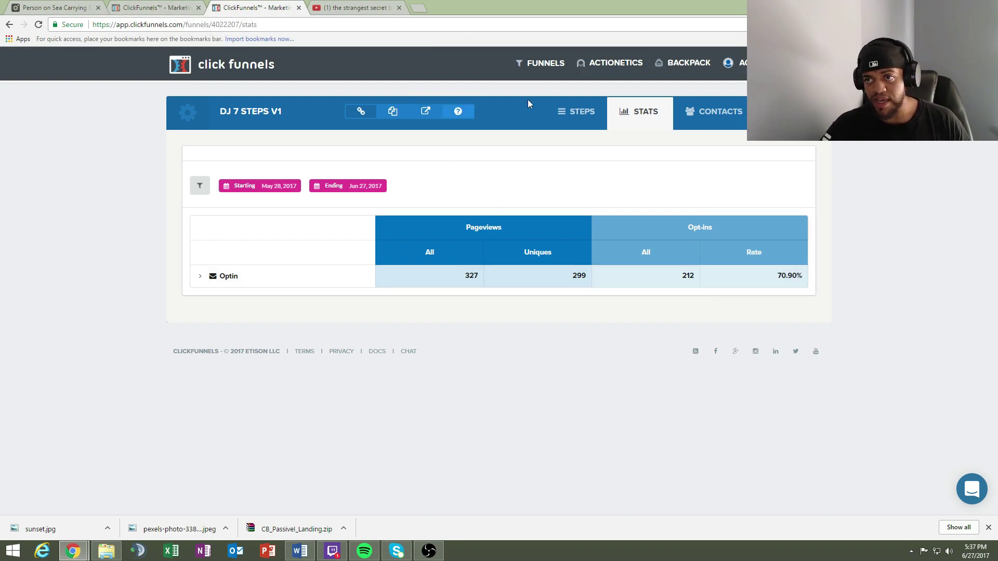
{"action": "mouse_move", "coordinate": [733, 63]}
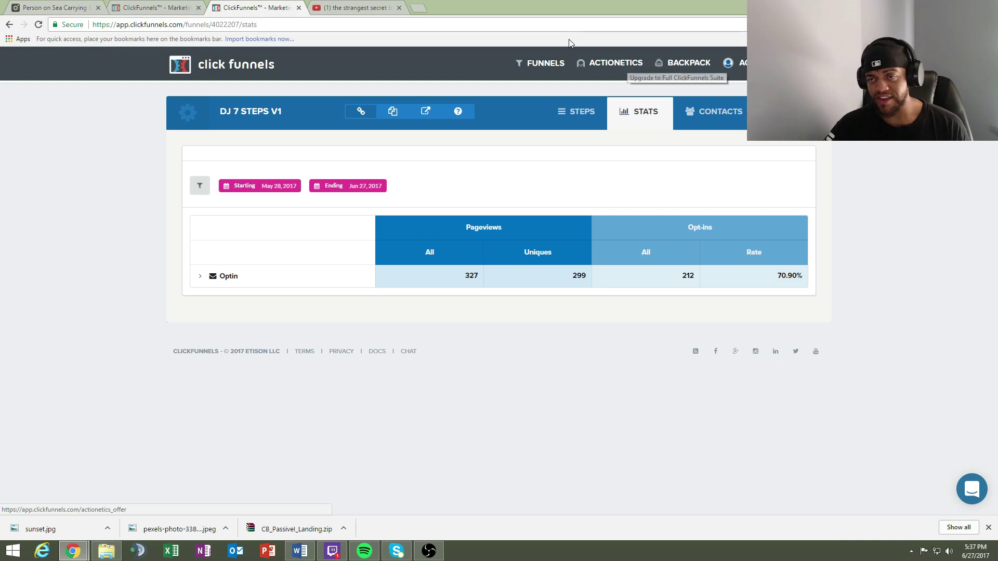
{"action": "left_click", "coordinate": [631, 61]}
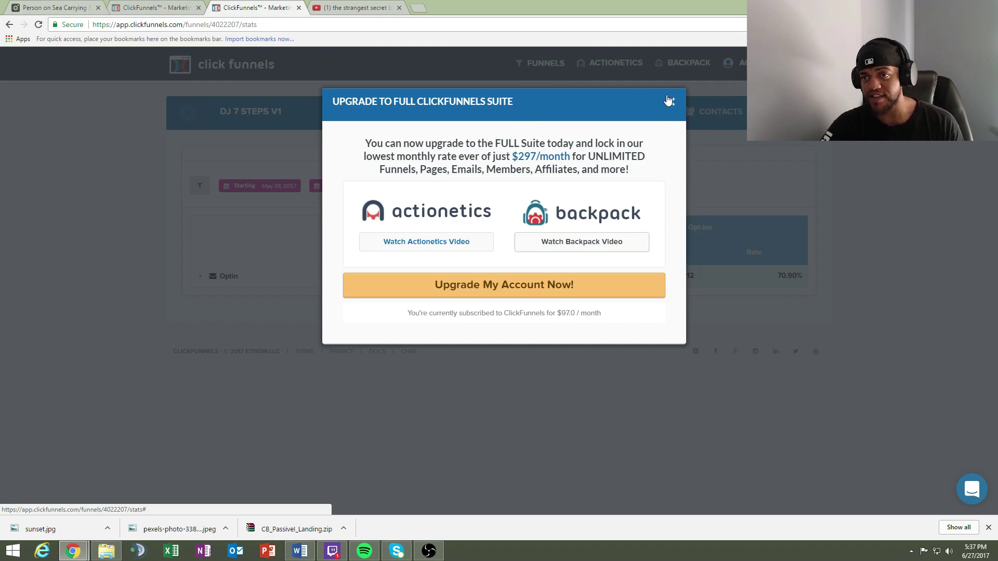
{"action": "left_click", "coordinate": [669, 100]}
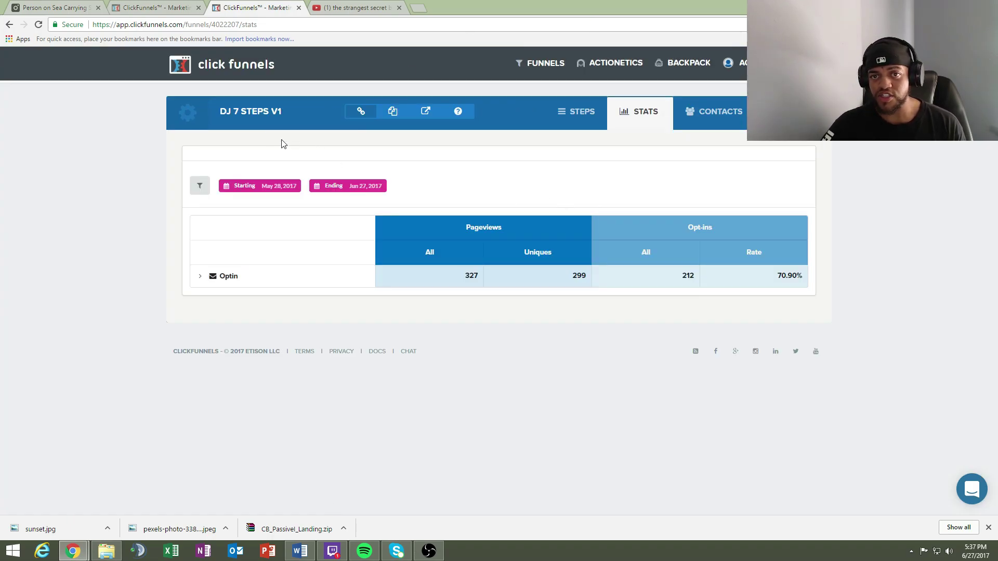
Step: Create a new Collect Emails funnel named "Youtube Love" without a group tag
{"action": "left_click", "coordinate": [161, 9]}
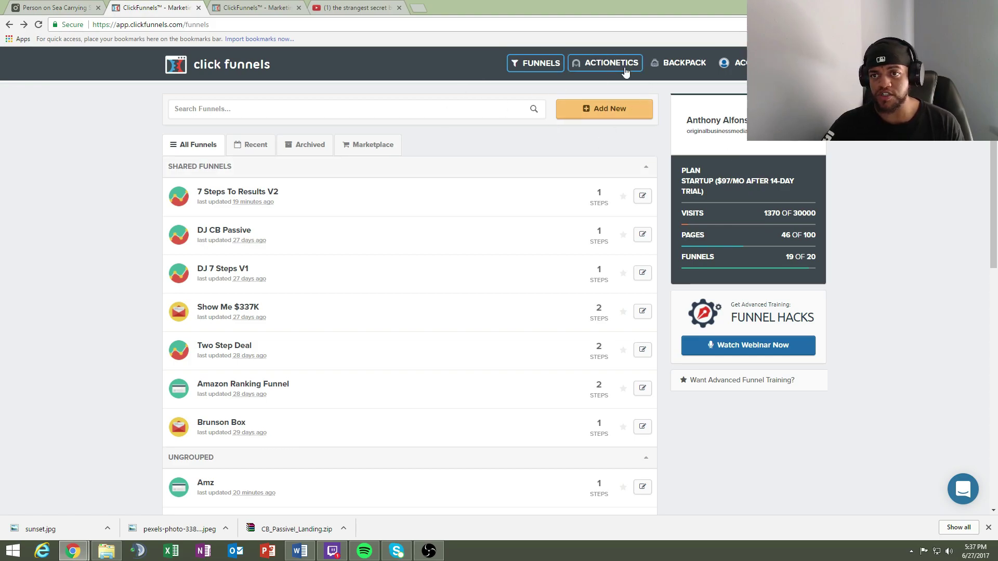
{"action": "left_click", "coordinate": [610, 110]}
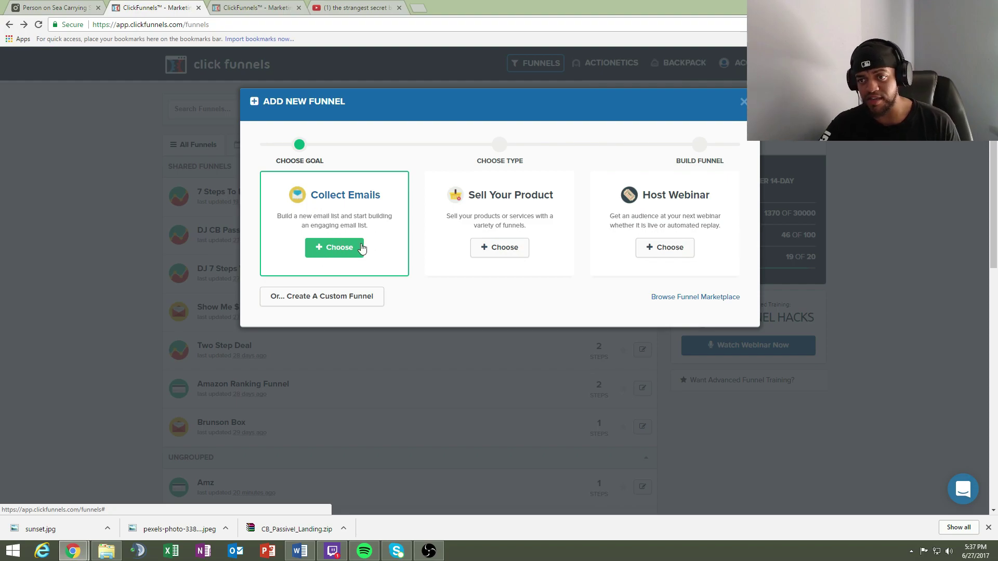
{"action": "left_click", "coordinate": [334, 248]}
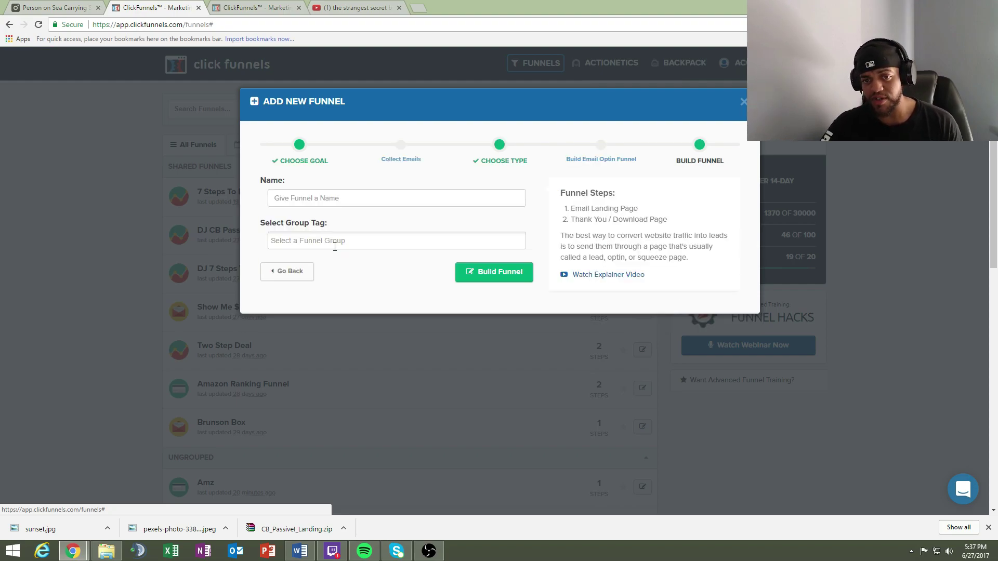
{"action": "left_click", "coordinate": [353, 202]}
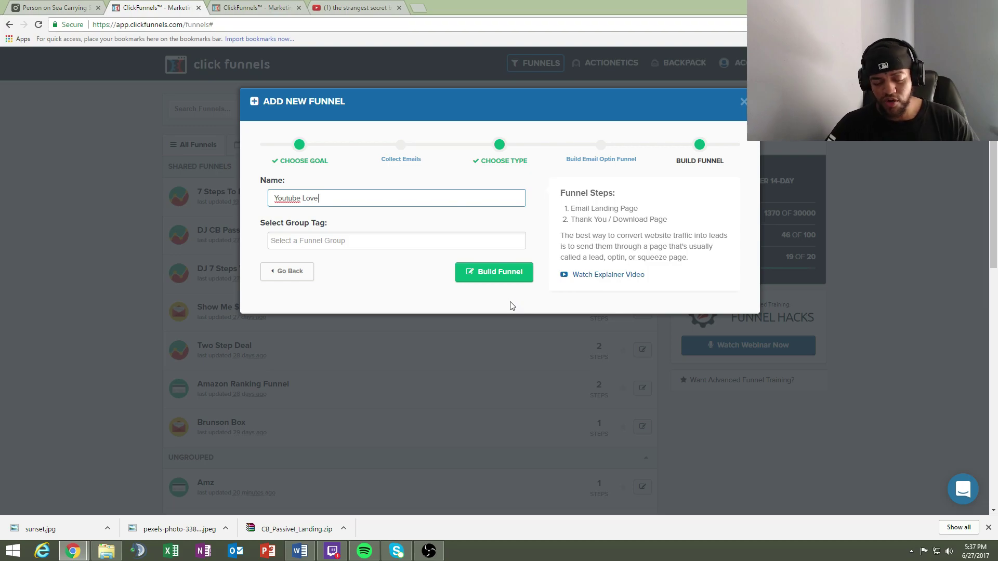
{"action": "left_click", "coordinate": [484, 281]}
Step: Apply the Stylish Optin template to the funnel's Optin step and dismiss the browser's downloads bar
{"action": "scroll", "coordinate": [689, 227], "scroll_direction": "down", "scroll_amount": 2}
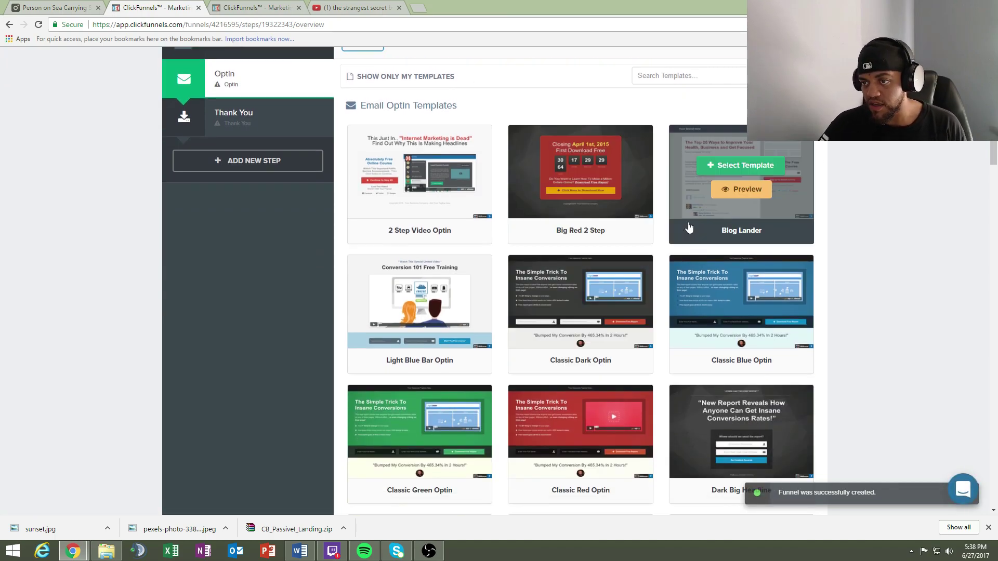
{"action": "scroll", "coordinate": [728, 291], "scroll_direction": "up", "scroll_amount": 2}
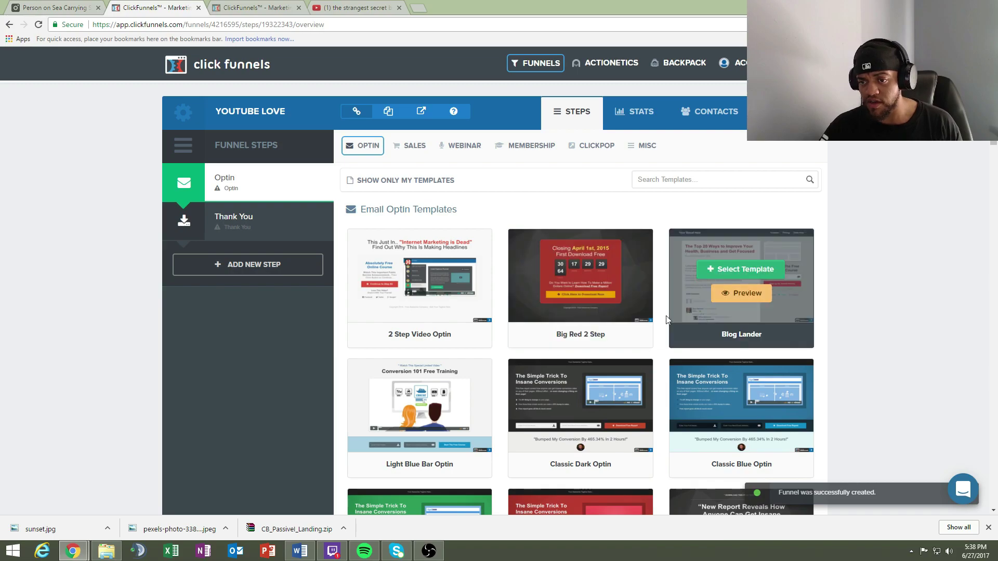
{"action": "scroll", "coordinate": [668, 319], "scroll_direction": "down", "scroll_amount": 6}
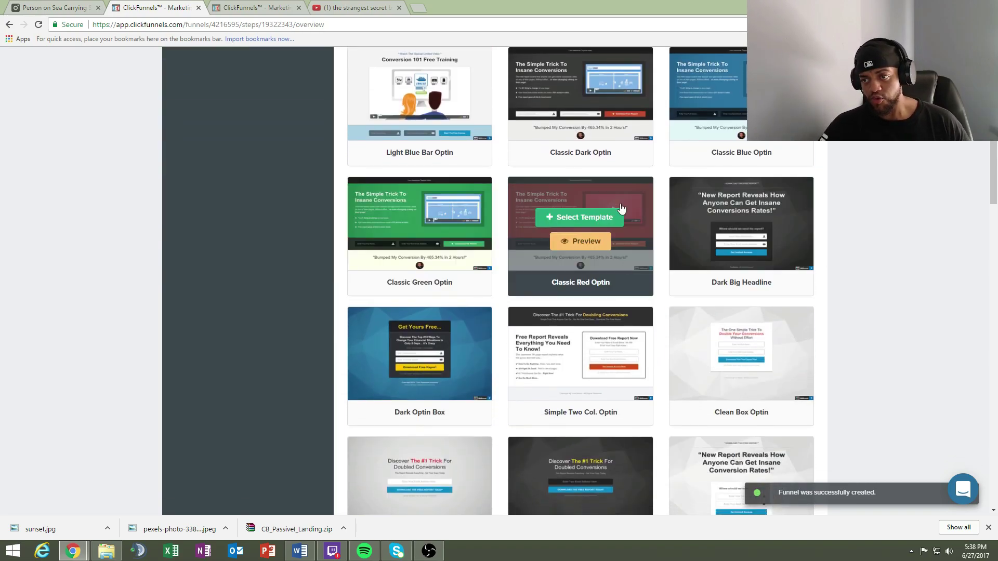
{"action": "scroll", "coordinate": [621, 333], "scroll_direction": "down", "scroll_amount": 2}
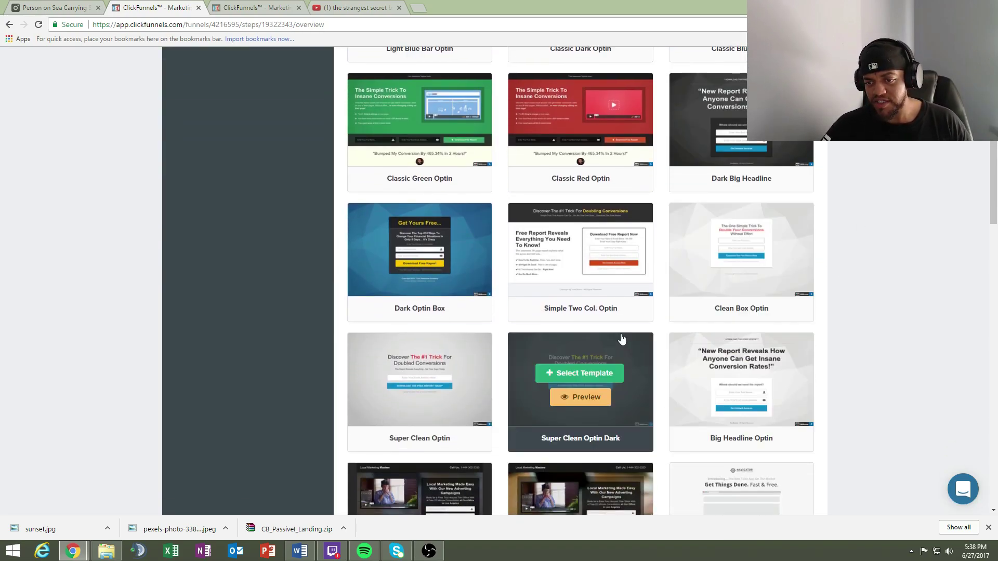
{"action": "scroll", "coordinate": [621, 339], "scroll_direction": "down", "scroll_amount": 11}
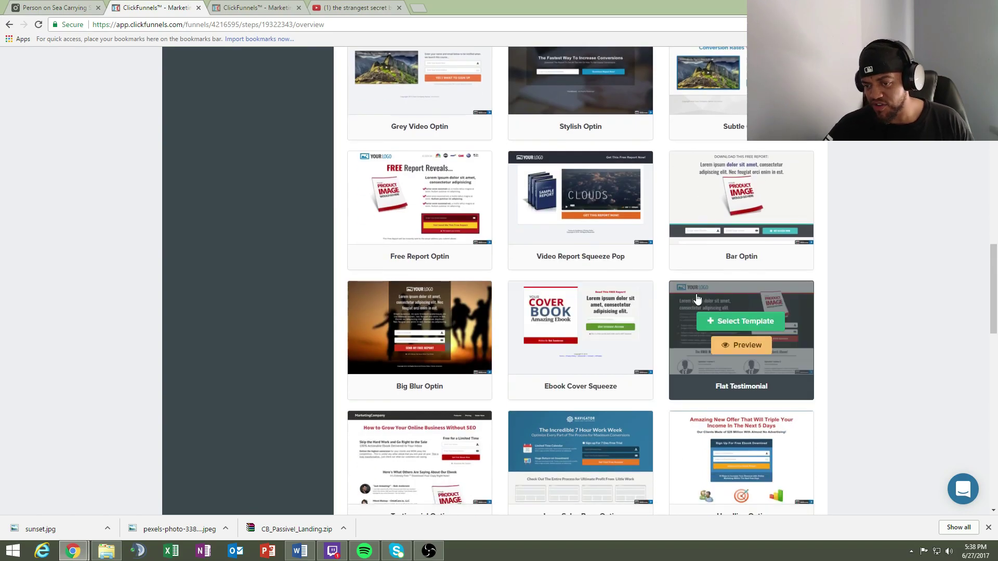
{"action": "scroll", "coordinate": [415, 338], "scroll_direction": "down", "scroll_amount": 7}
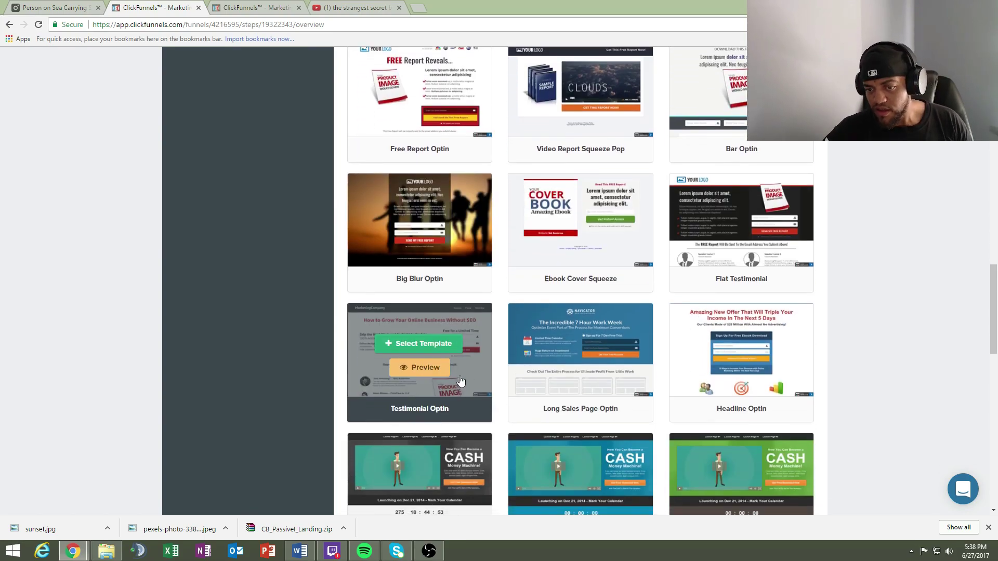
{"action": "scroll", "coordinate": [509, 363], "scroll_direction": "down", "scroll_amount": 18}
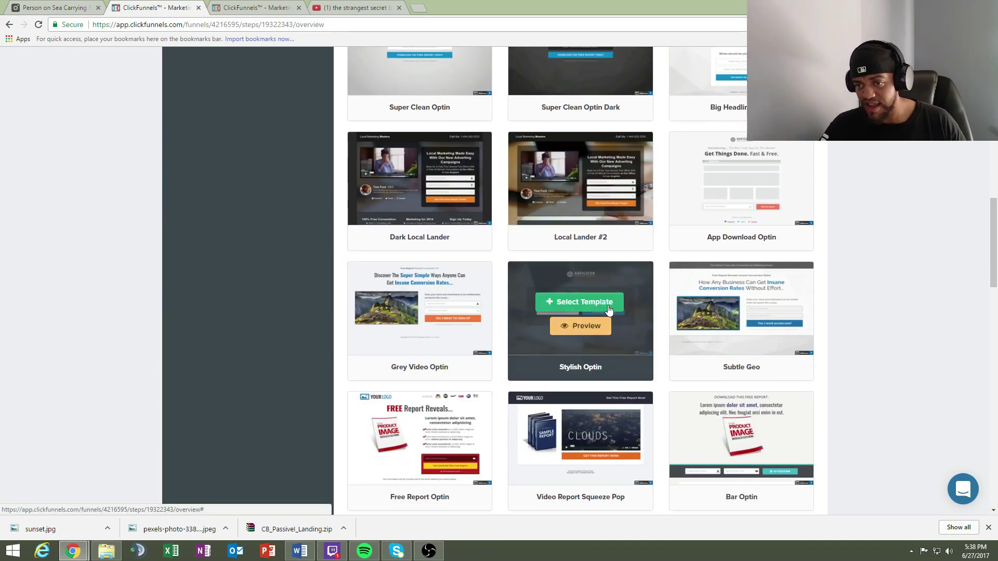
{"action": "left_click", "coordinate": [607, 308]}
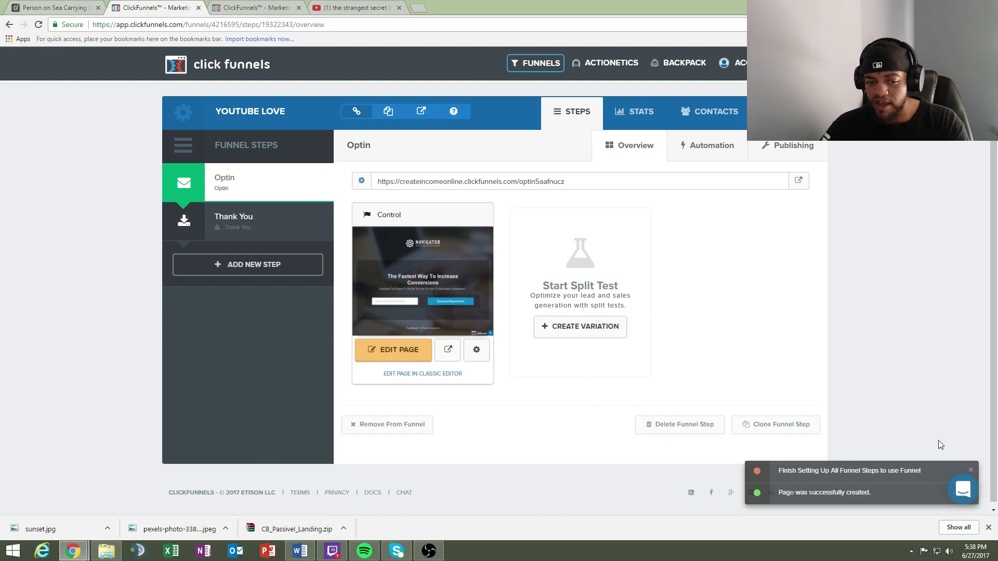
{"action": "left_click", "coordinate": [989, 527]}
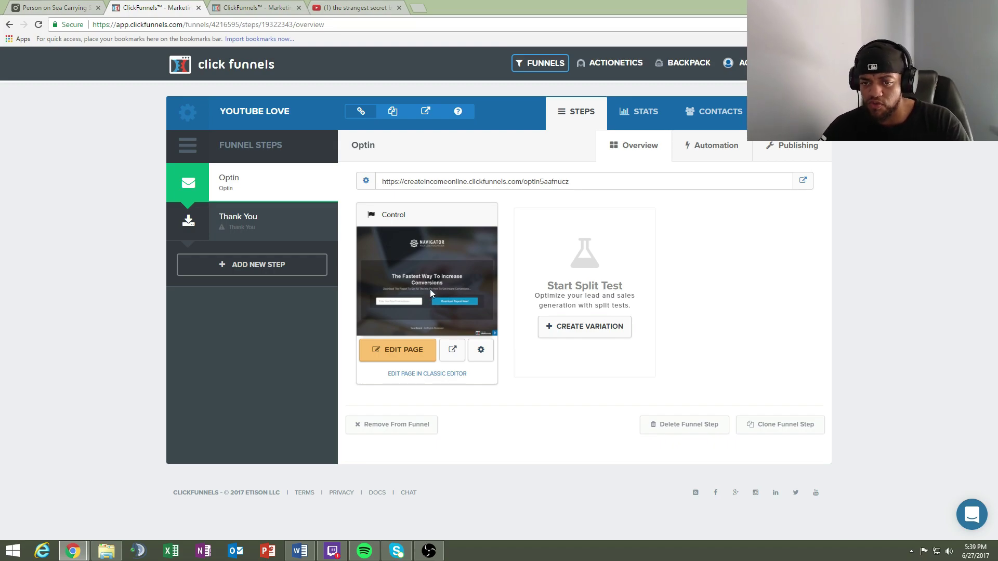
Step: Open the Optin page for editing and delete the Navigator logo placeholder above the headline
{"action": "left_click", "coordinate": [410, 352]}
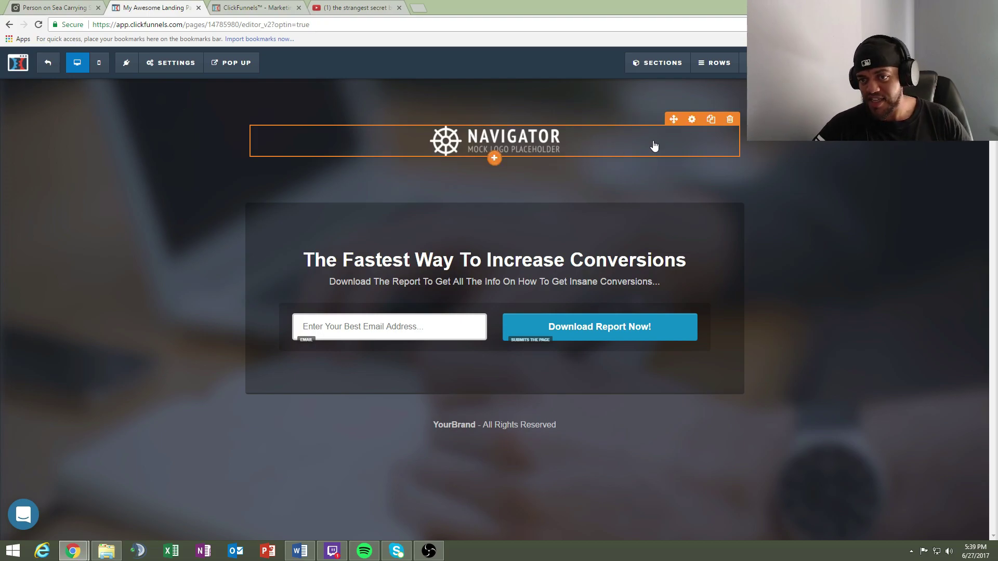
{"action": "left_click", "coordinate": [730, 119]}
{"action": "left_click", "coordinate": [541, 84]}
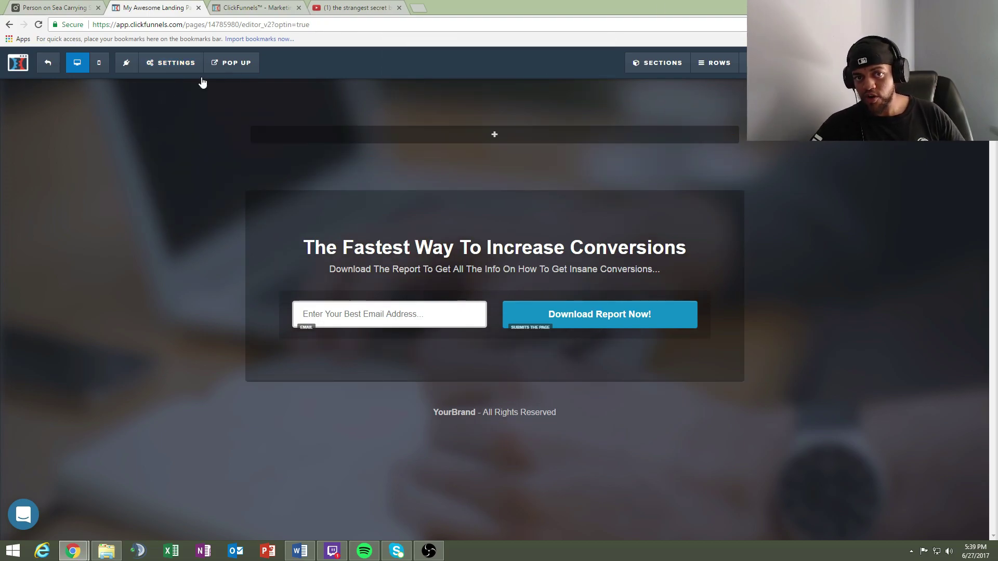
Step: Look through the elements that can be added to the page, including media, form, countdown and content blocks
{"action": "left_click", "coordinate": [719, 63]}
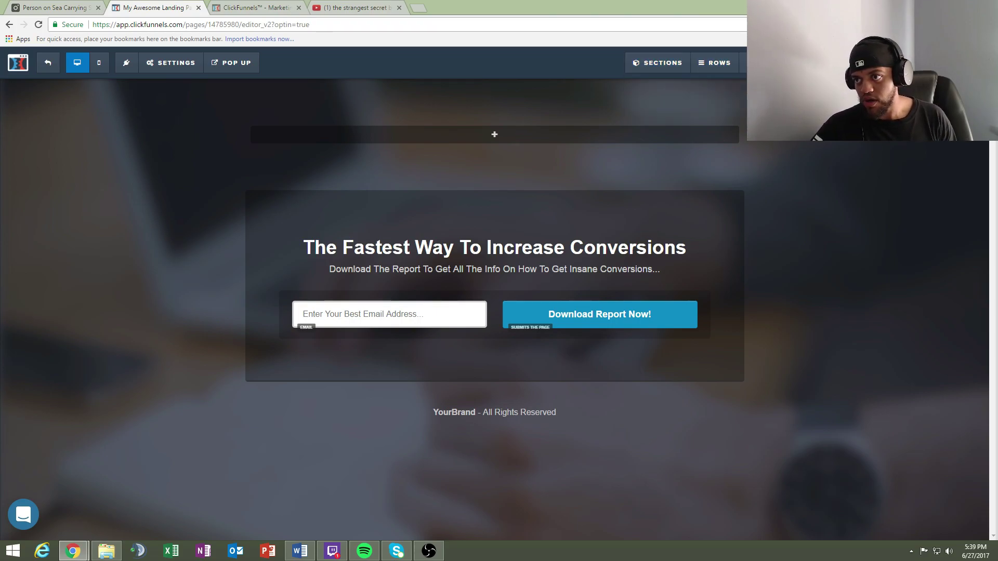
{"action": "left_click", "coordinate": [764, 62]}
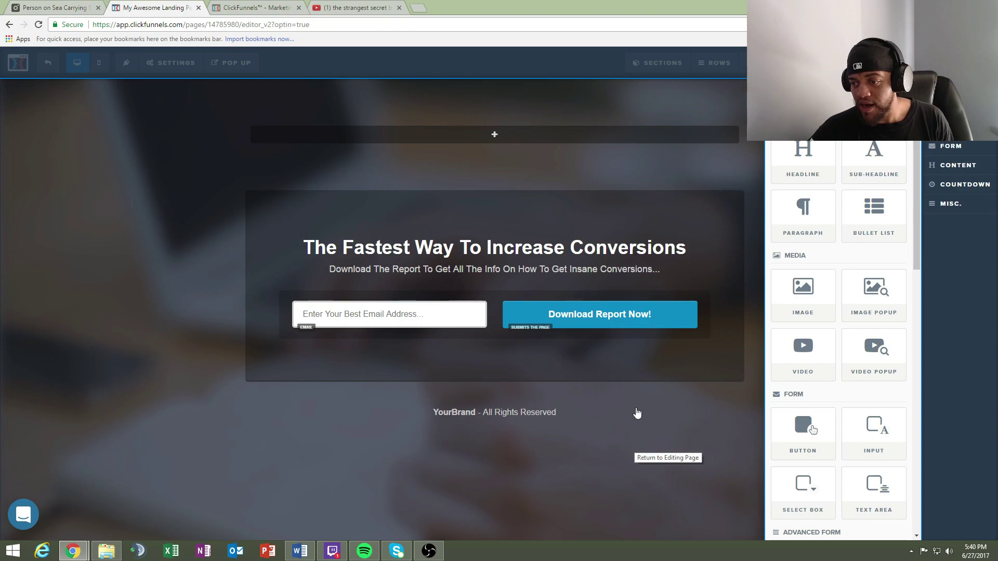
{"action": "scroll", "coordinate": [876, 231], "scroll_direction": "down", "scroll_amount": 1}
{"action": "scroll", "coordinate": [878, 245], "scroll_direction": "down", "scroll_amount": 3}
{"action": "scroll", "coordinate": [889, 306], "scroll_direction": "down", "scroll_amount": 2}
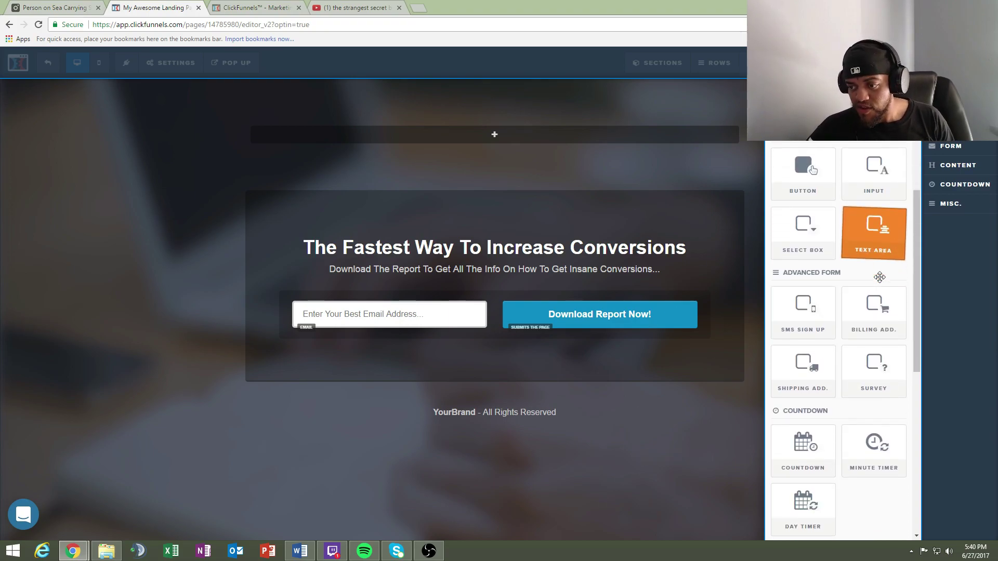
{"action": "scroll", "coordinate": [805, 364], "scroll_direction": "down", "scroll_amount": 1}
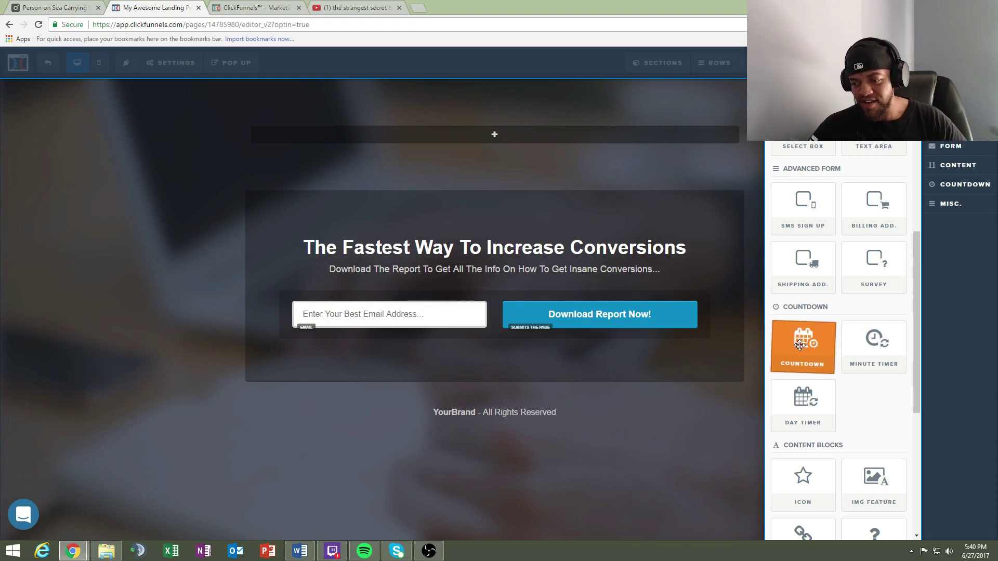
{"action": "scroll", "coordinate": [800, 345], "scroll_direction": "down", "scroll_amount": 3}
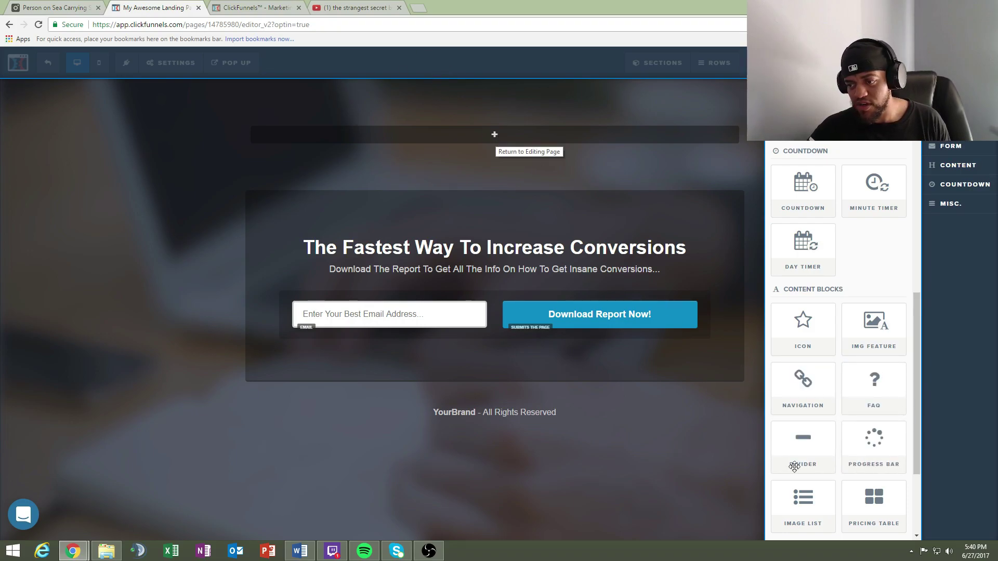
{"action": "scroll", "coordinate": [905, 457], "scroll_direction": "up", "scroll_amount": 2}
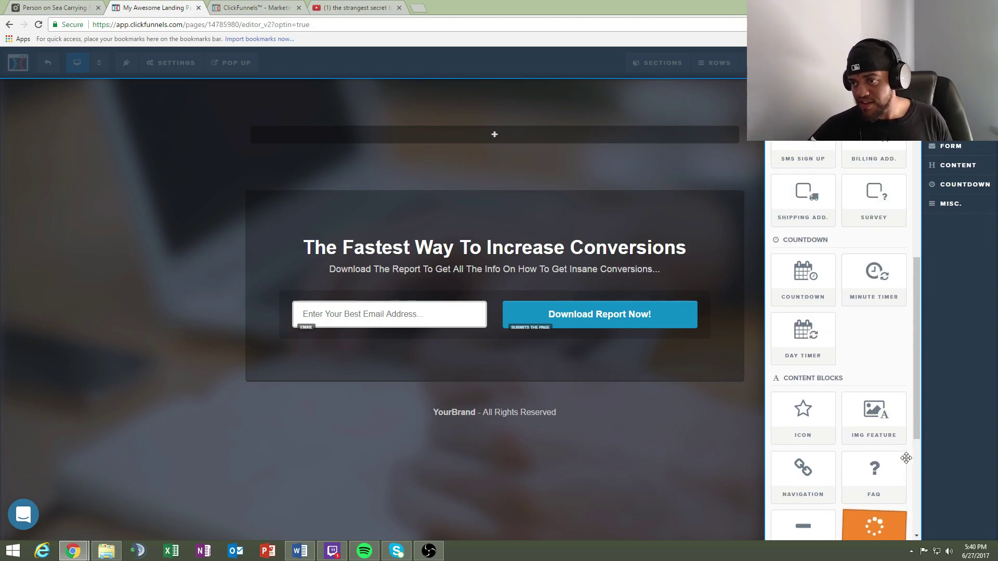
{"action": "scroll", "coordinate": [905, 458], "scroll_direction": "up", "scroll_amount": 10}
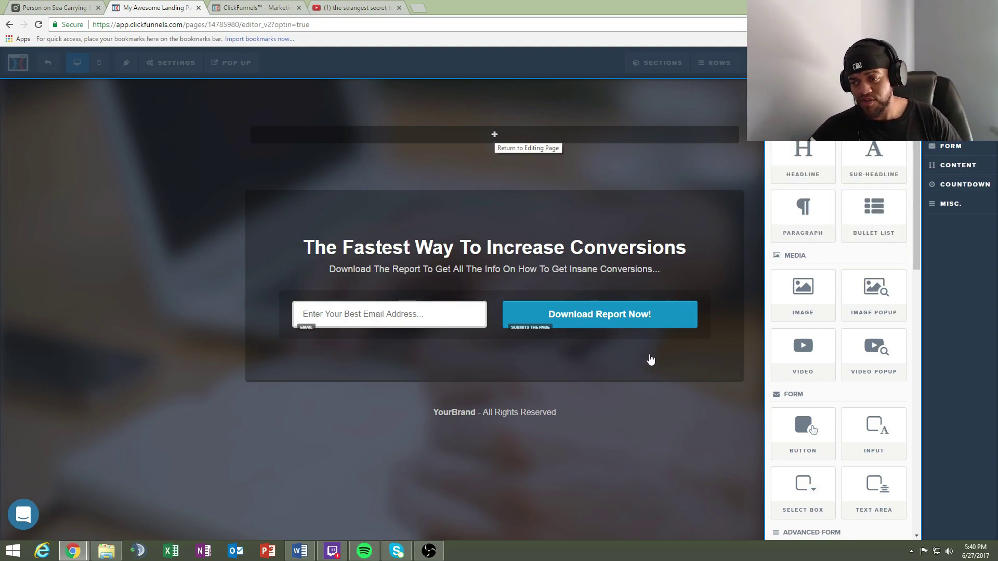
{"action": "left_click", "coordinate": [597, 427]}
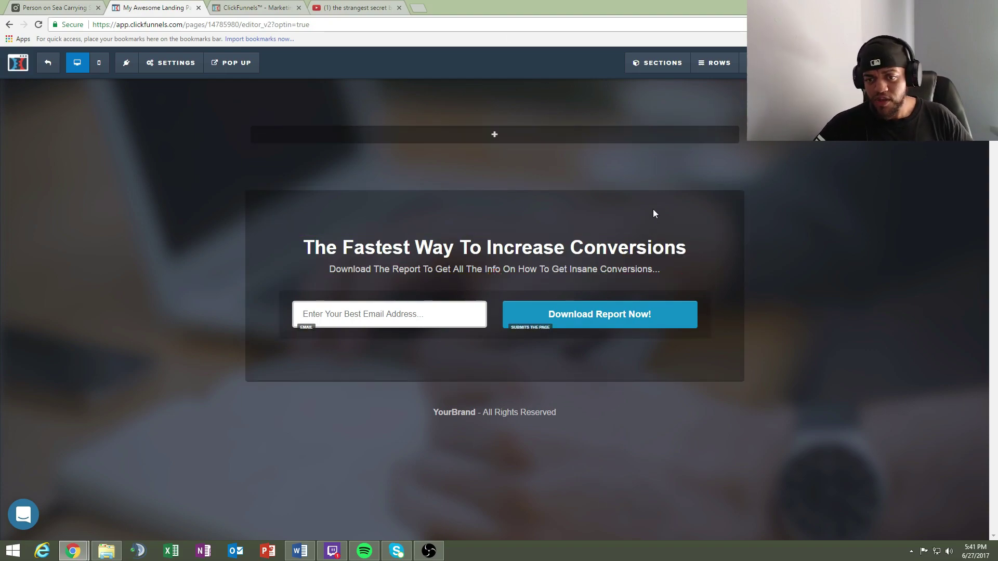
Step: Show the Pexels stock photo site as an image source and set the uploaded sunset surfer photo as the page background
{"action": "left_click", "coordinate": [172, 63]}
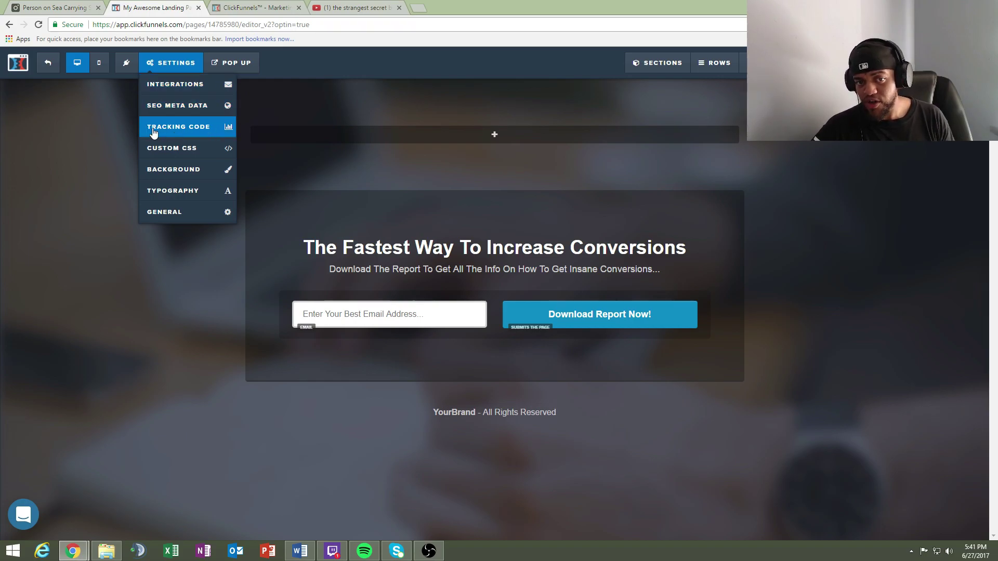
{"action": "left_click", "coordinate": [209, 174]}
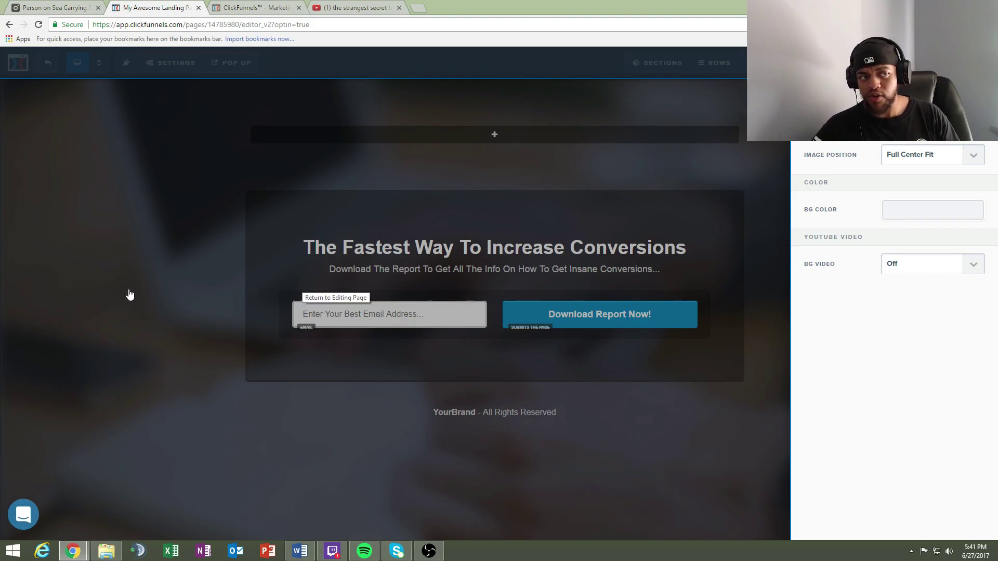
{"action": "left_click", "coordinate": [52, 7]}
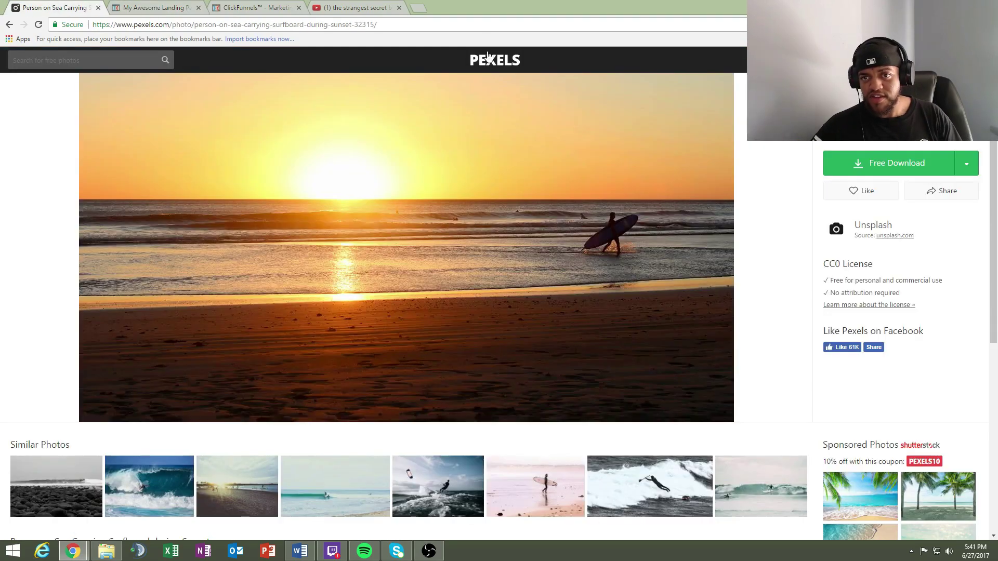
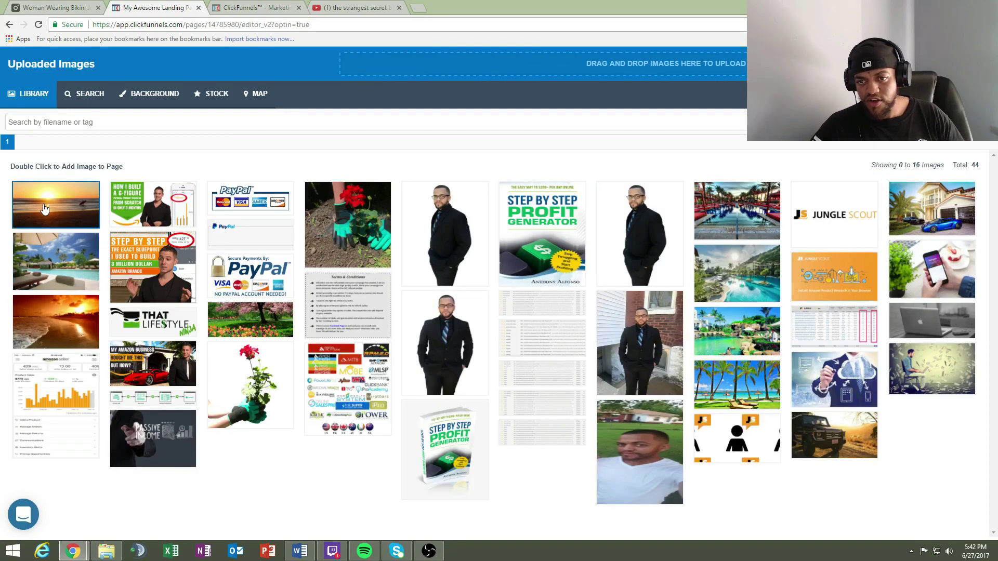
{"action": "double_click", "coordinate": [44, 209]}
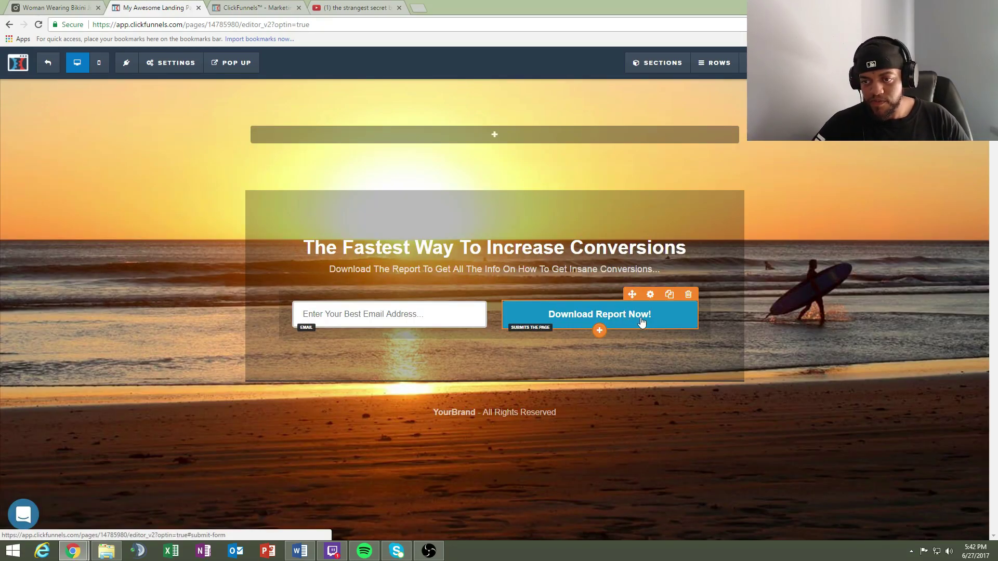
Step: Change the Download Report Now! button's background color to the slightly darker blue #1d89ba
{"action": "left_click", "coordinate": [641, 327]}
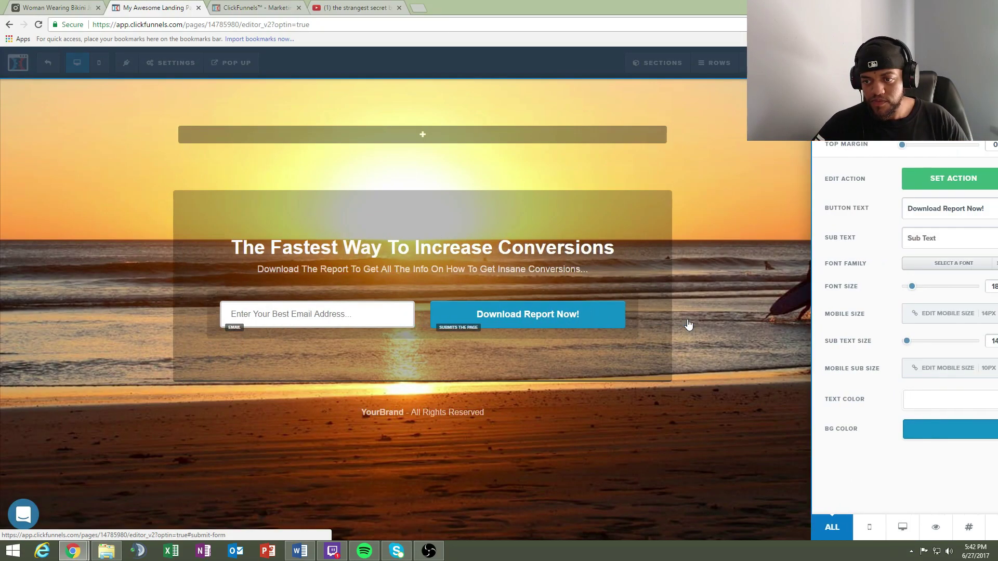
{"action": "left_click", "coordinate": [919, 440]}
{"action": "mouse_move", "coordinate": [949, 332]}
{"action": "left_mouse_down"}
{"action": "mouse_move", "coordinate": [925, 322]}
{"action": "mouse_move", "coordinate": [944, 304]}
{"action": "mouse_move", "coordinate": [956, 327]}
{"action": "mouse_move", "coordinate": [949, 317]}
{"action": "left_mouse_up"}
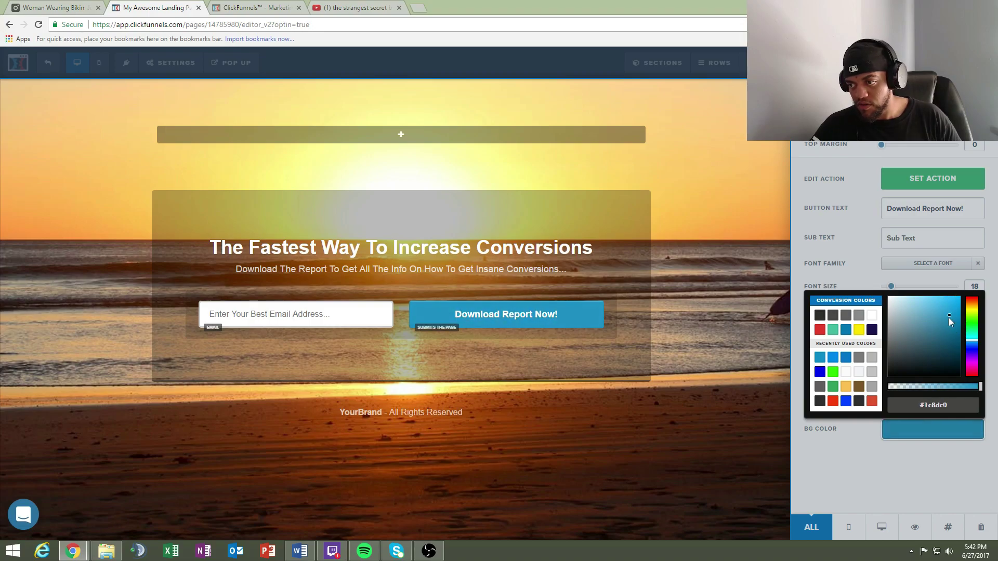
{"action": "left_click", "coordinate": [929, 446]}
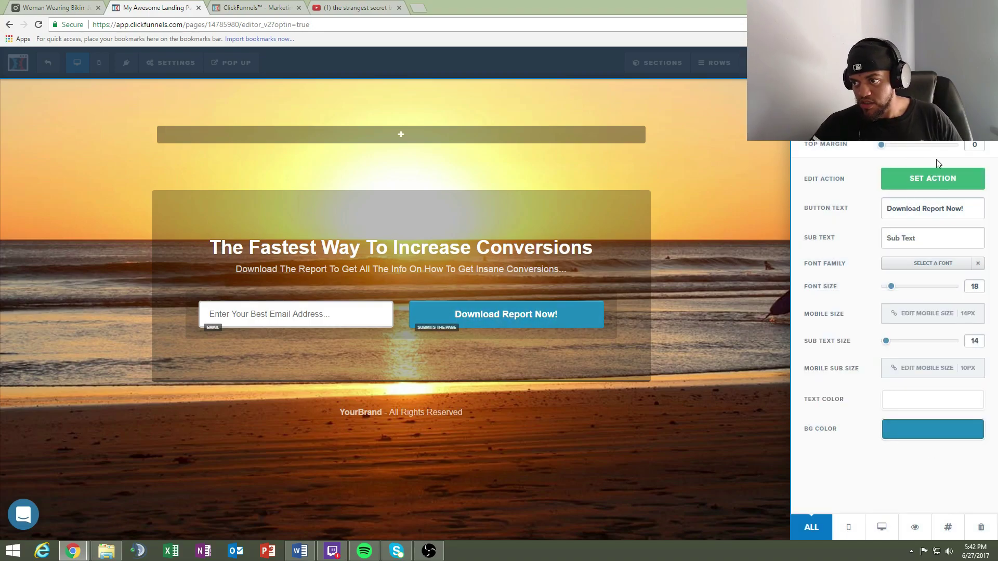
Step: Replace the submit button's text with "Yes! Let Me In"
{"action": "left_click_drag", "start_coordinate": [965, 210], "coordinate": [847, 207]}
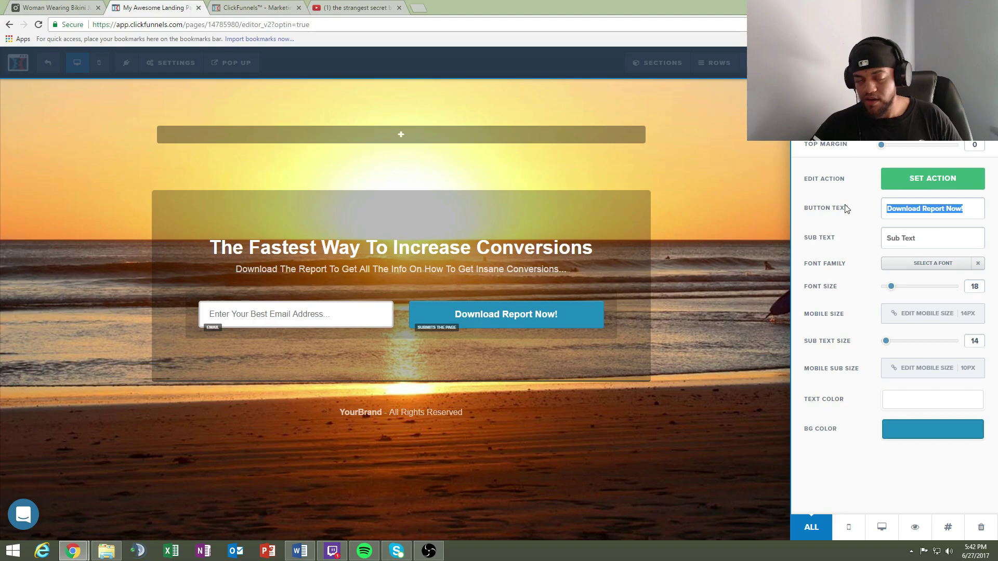
{"action": "key", "text": "BackSpace"}
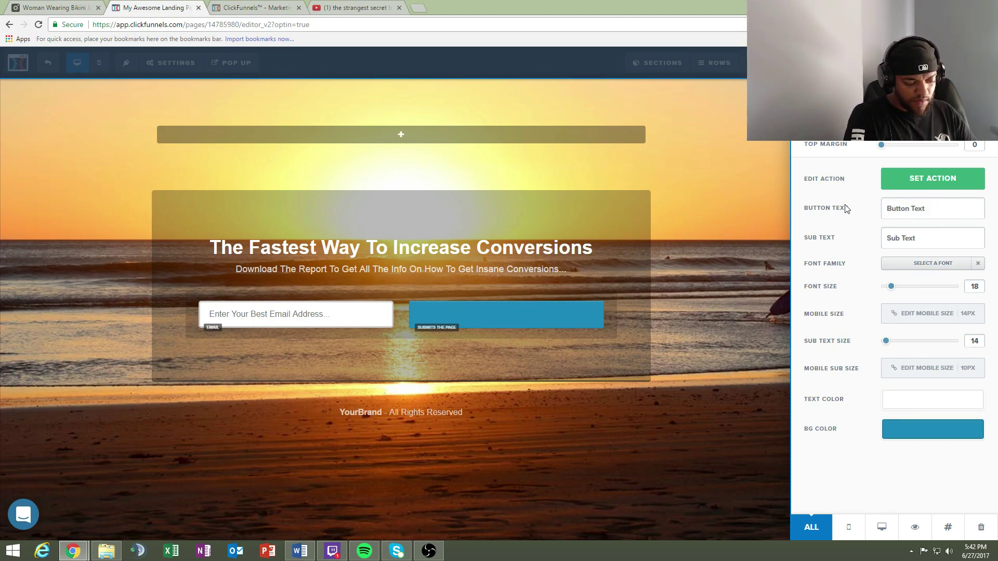
{"action": "type", "text": "Yes"}
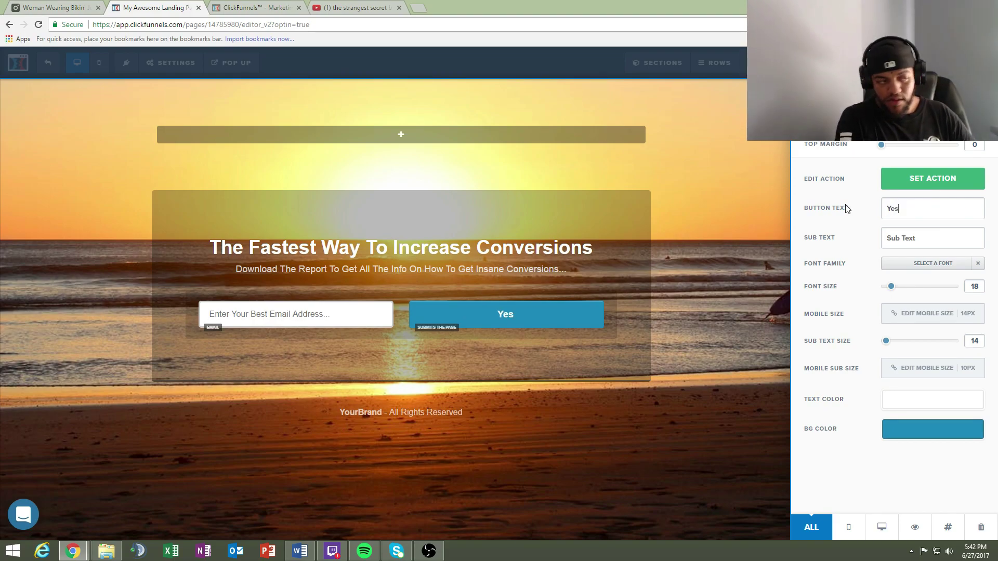
{"action": "type", "text": "!"}
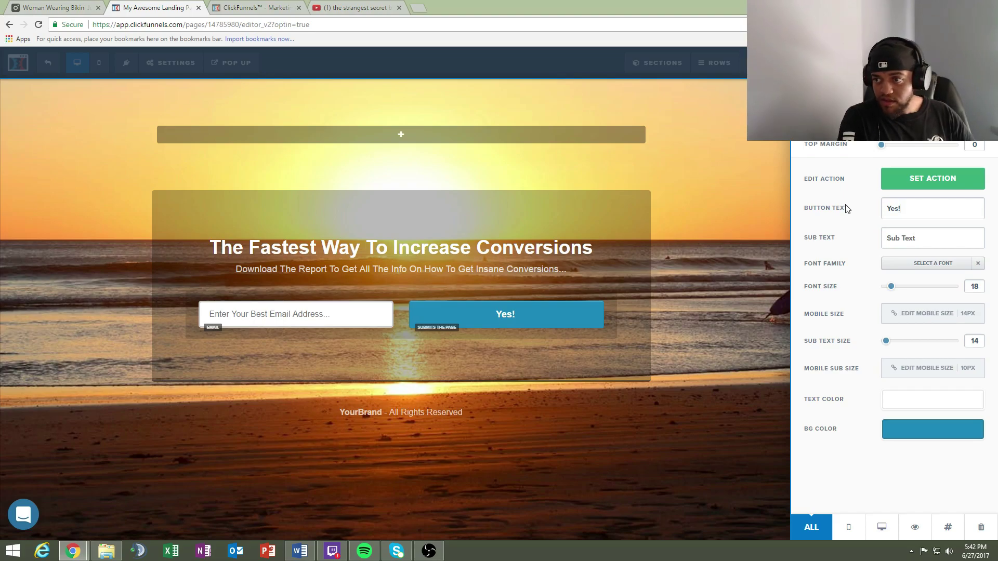
{"action": "type", "text": " Let Mwv"}
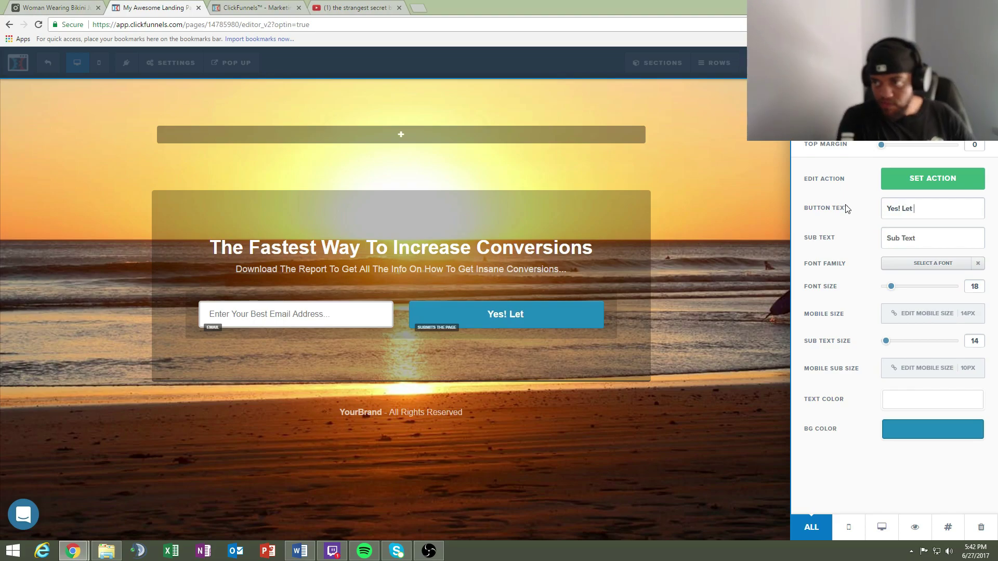
{"action": "key", "text": "BackSpace"}
{"action": "key", "text": "BackSpace"}
{"action": "key", "text": "BackSpace"}
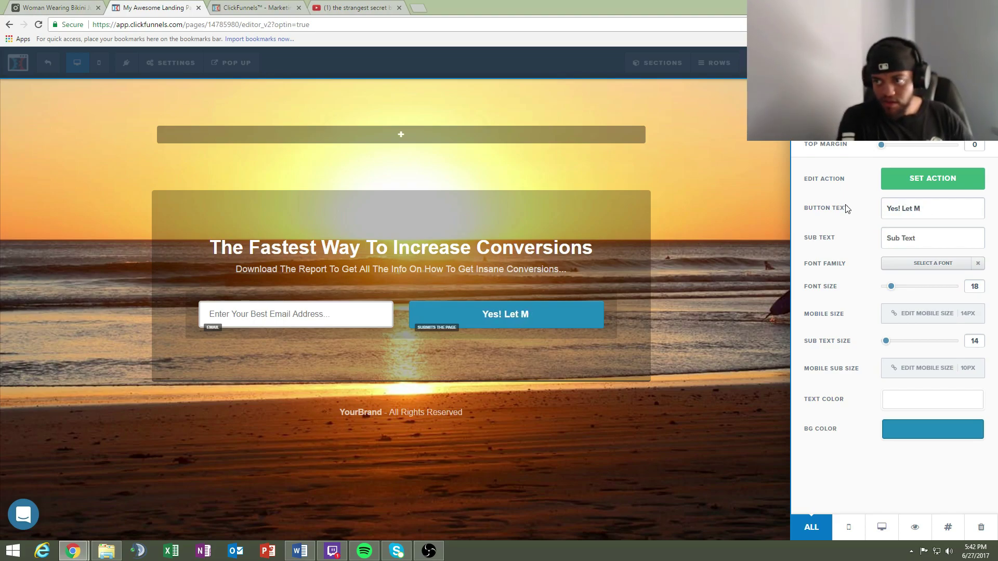
{"action": "type", "text": "e In"}
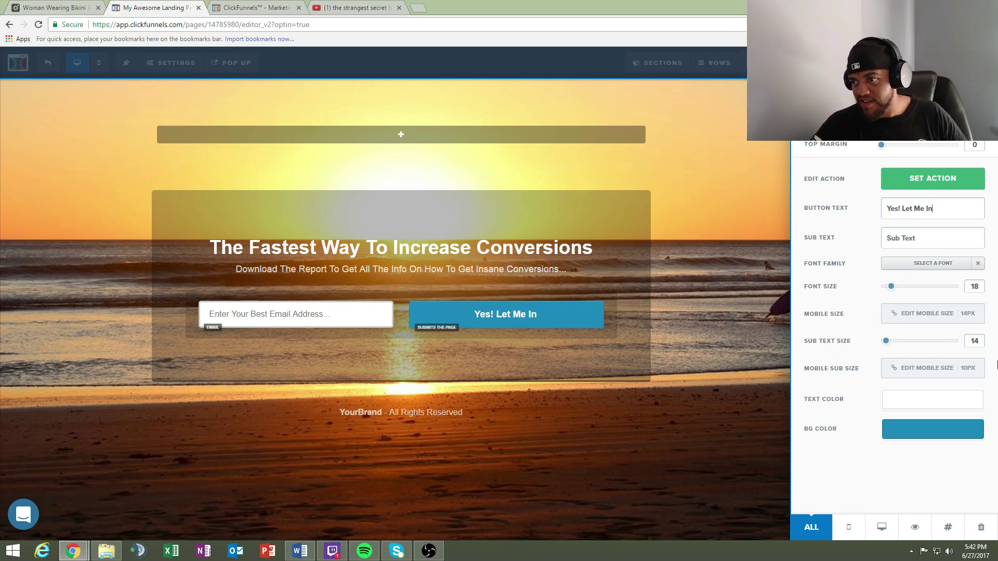
Step: Apply the Blue 3D Button theme to the submit button
{"action": "left_click", "coordinate": [917, 429]}
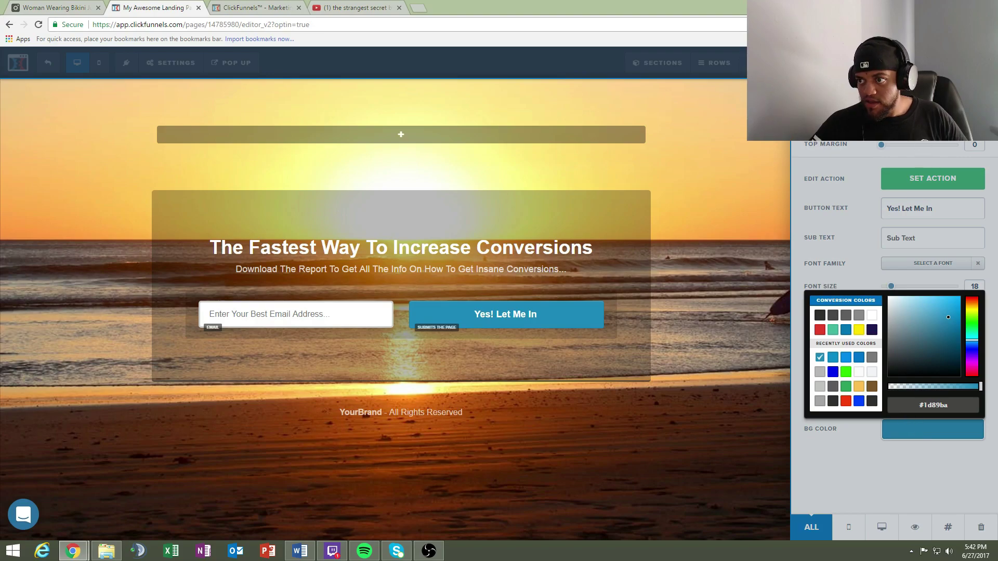
{"action": "left_click", "coordinate": [953, 274]}
{"action": "scroll", "coordinate": [908, 285], "scroll_direction": "down", "scroll_amount": 2}
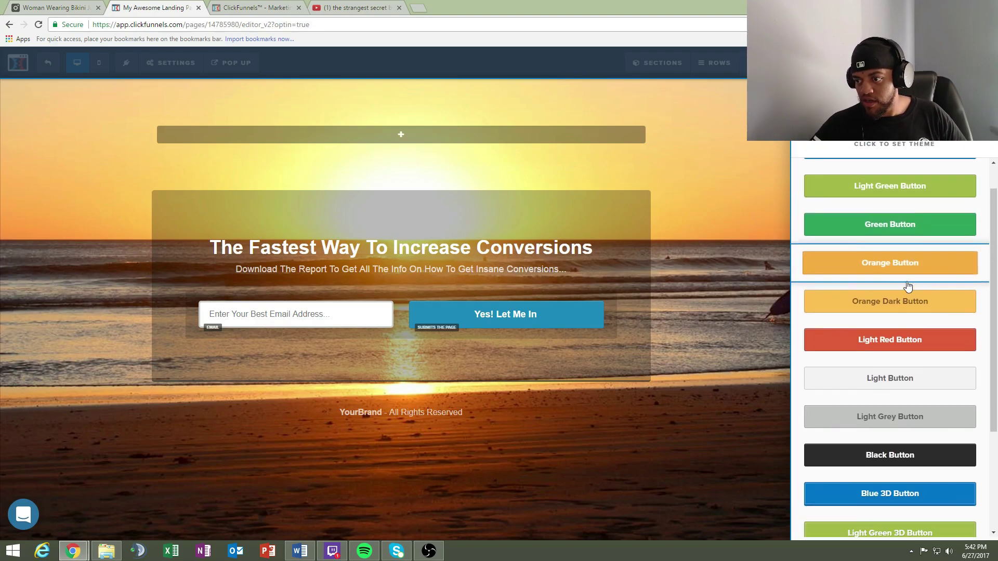
{"action": "scroll", "coordinate": [955, 366], "scroll_direction": "down", "scroll_amount": 3}
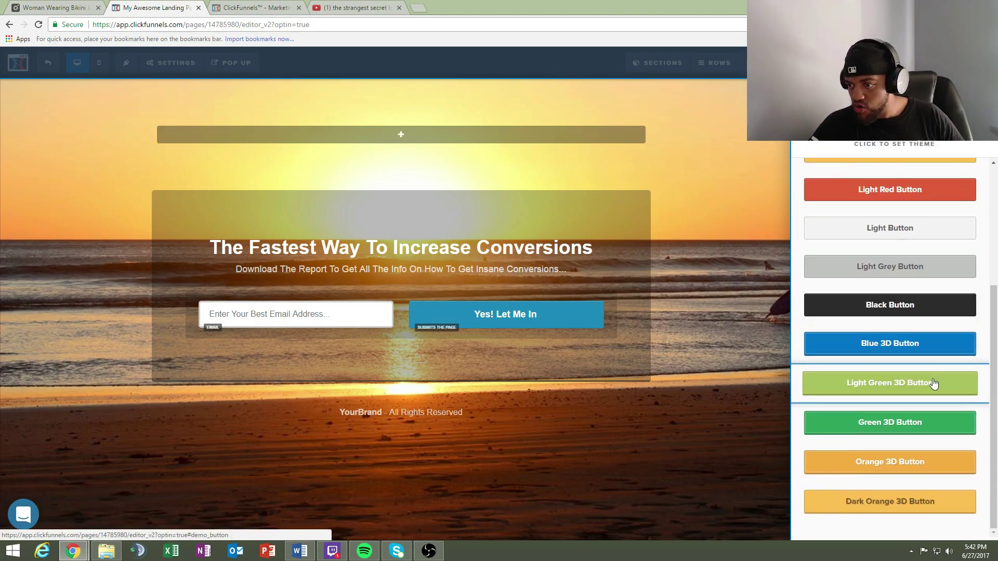
{"action": "left_click", "coordinate": [909, 353]}
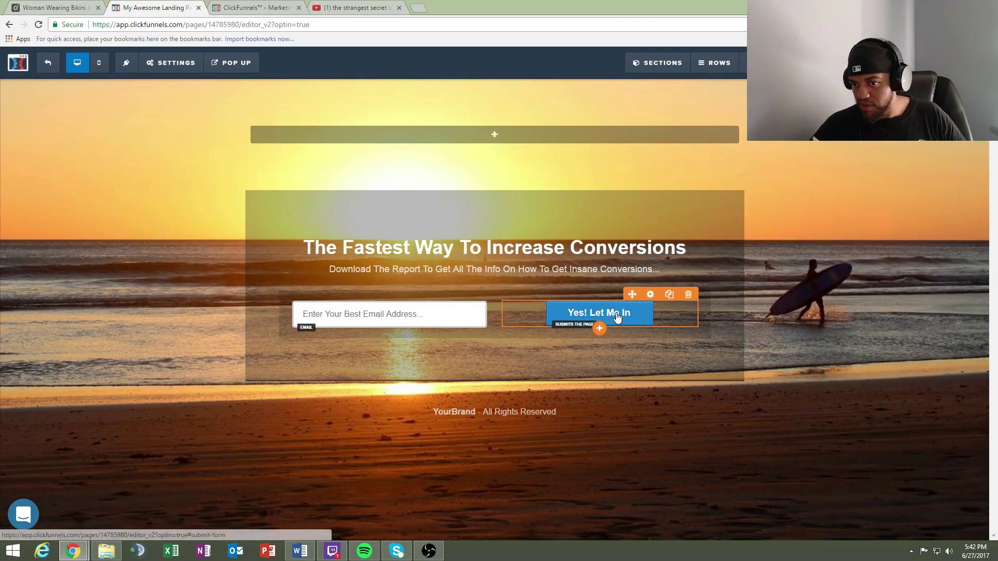
Step: Set the submit button's width to Fill Width, keeping its alignment at Center
{"action": "left_click", "coordinate": [647, 322]}
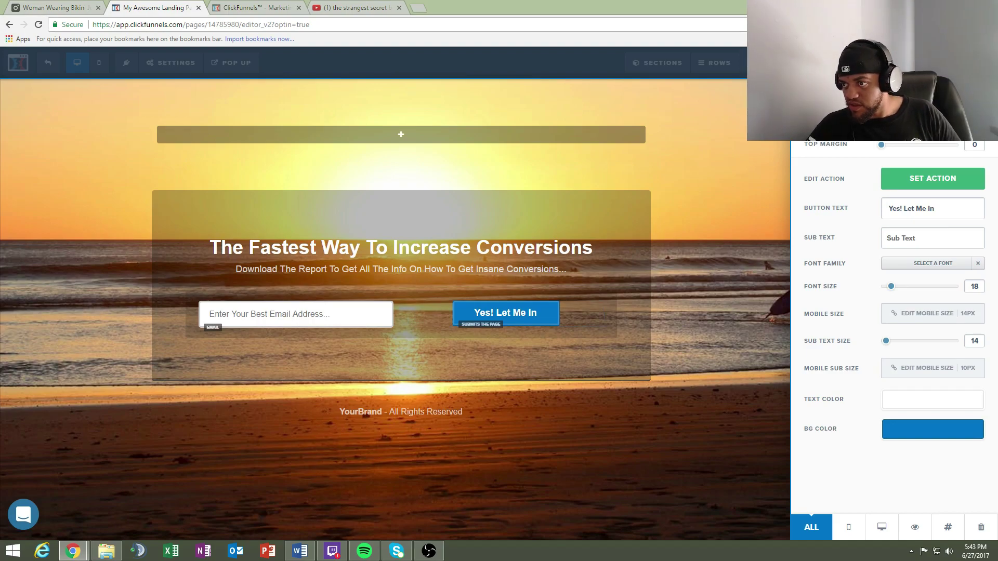
{"action": "scroll", "coordinate": [915, 156], "scroll_direction": "down", "scroll_amount": 5}
{"action": "scroll", "coordinate": [930, 208], "scroll_direction": "down", "scroll_amount": 1}
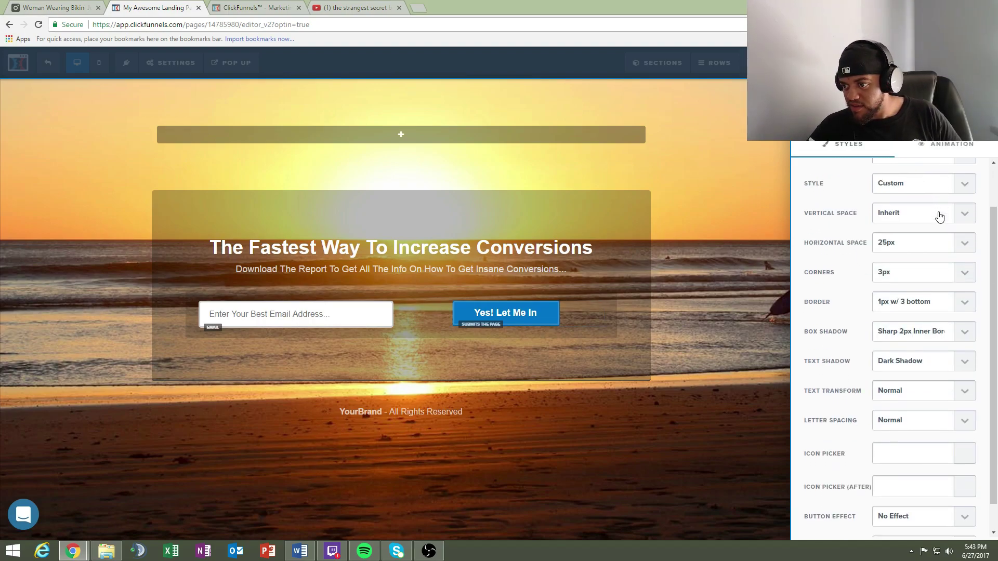
{"action": "scroll", "coordinate": [940, 216], "scroll_direction": "down", "scroll_amount": 1}
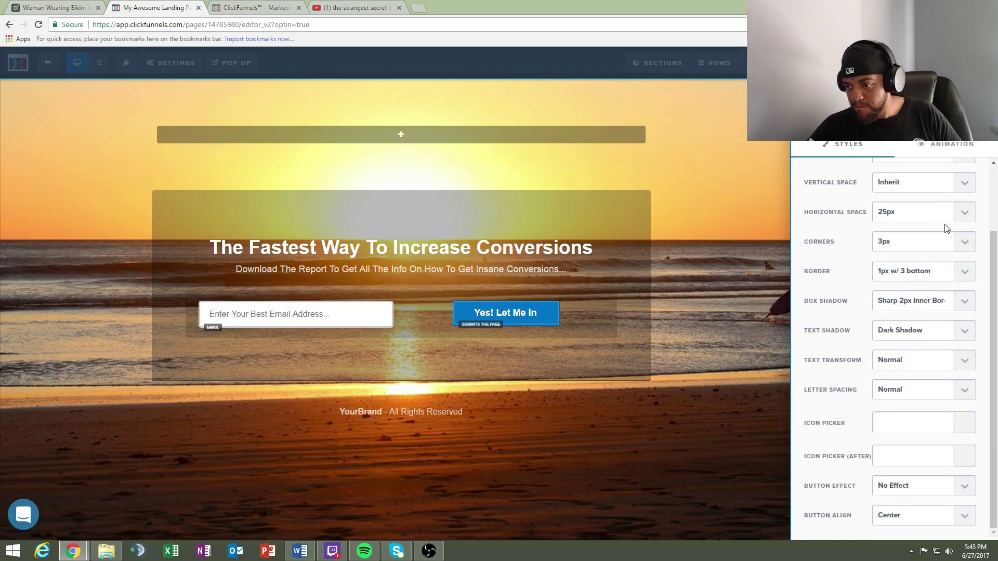
{"action": "left_click", "coordinate": [926, 519]}
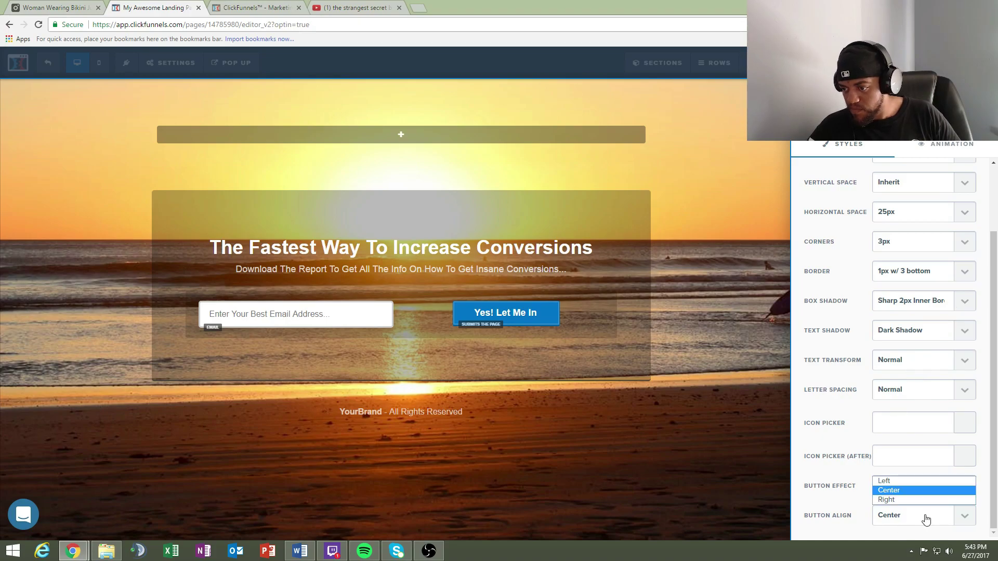
{"action": "left_click", "coordinate": [906, 492]}
{"action": "scroll", "coordinate": [901, 426], "scroll_direction": "up", "scroll_amount": 1}
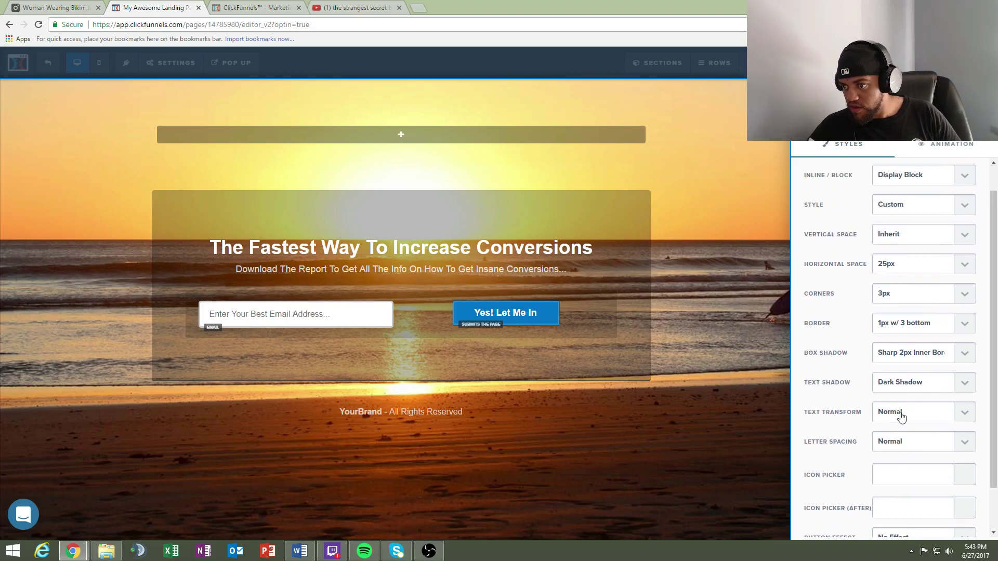
{"action": "scroll", "coordinate": [884, 390], "scroll_direction": "up", "scroll_amount": 1}
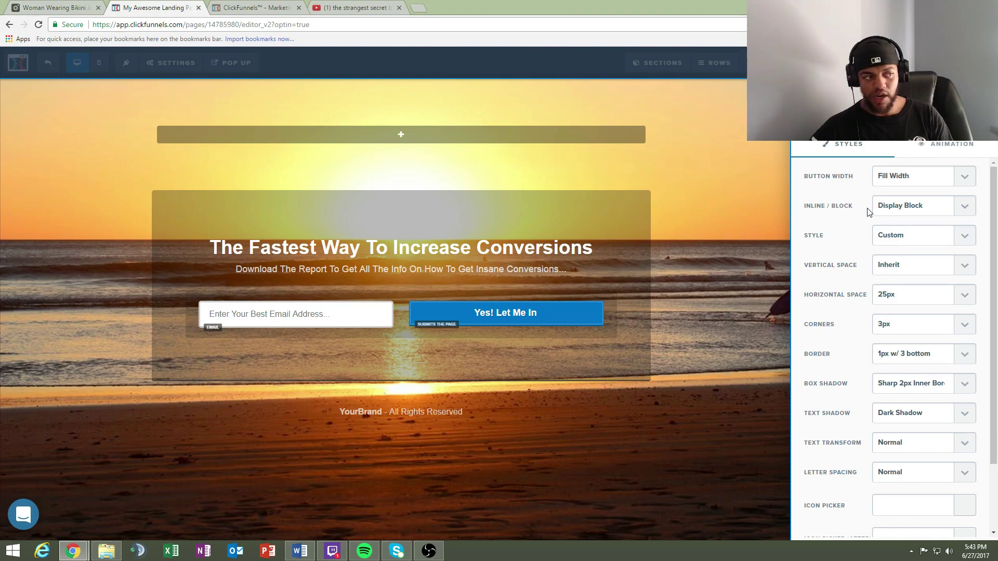
{"action": "left_click", "coordinate": [450, 355]}
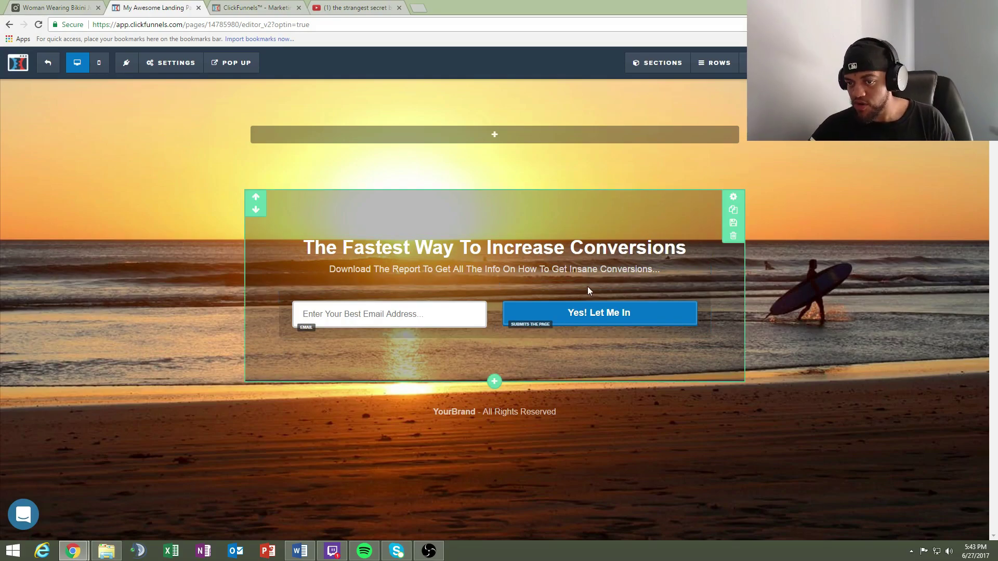
Step: Darken the background of the section holding the headline and form to rgba(0, 0, 0, 0.79)
{"action": "left_click", "coordinate": [659, 248]}
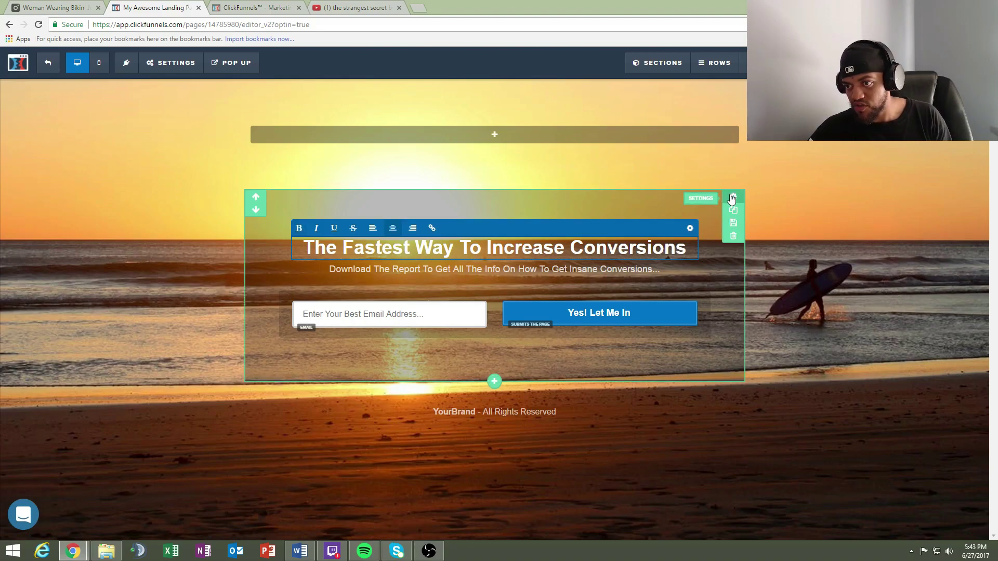
{"action": "left_click", "coordinate": [732, 197]}
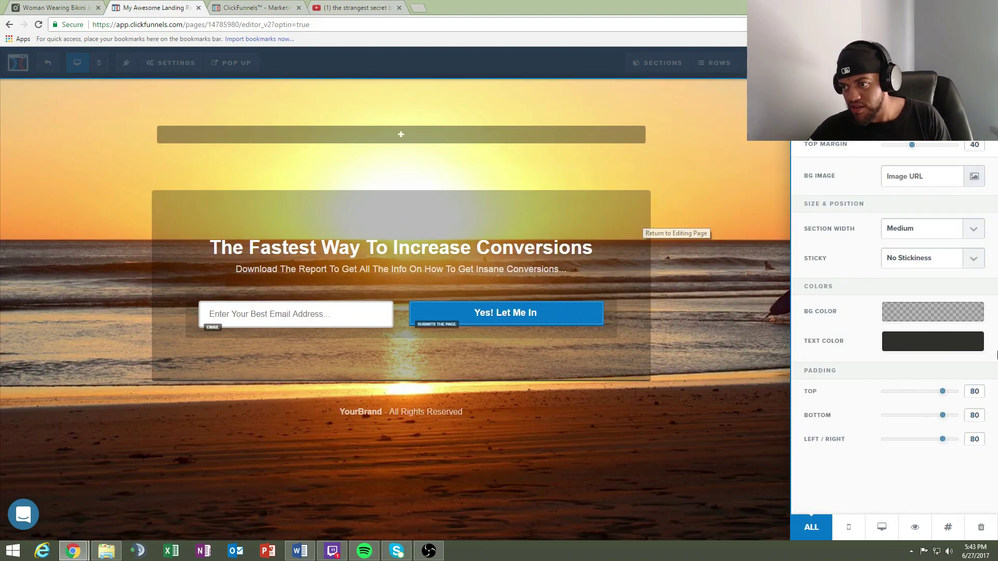
{"action": "left_click", "coordinate": [885, 318]}
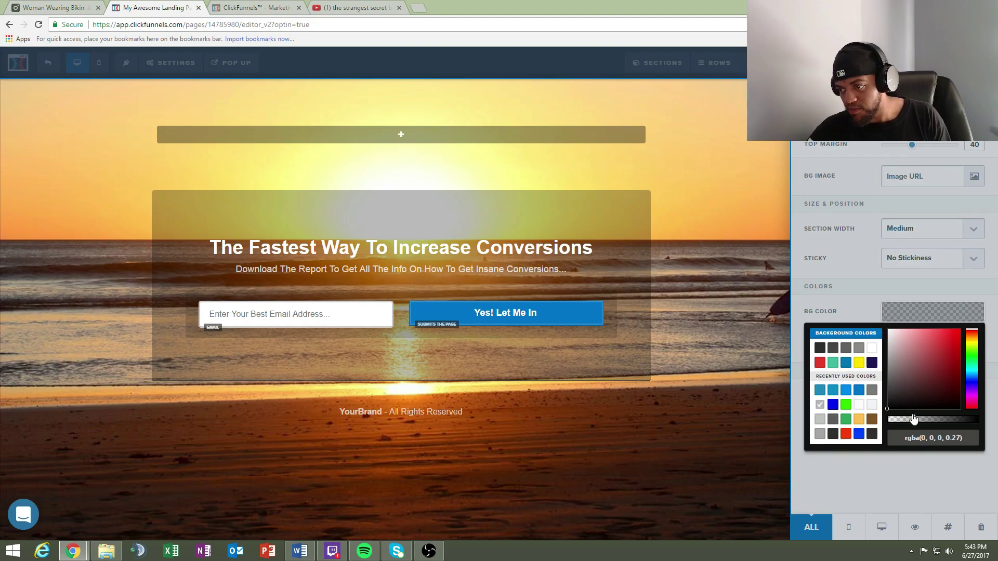
{"action": "left_click_drag", "start_coordinate": [914, 419], "coordinate": [963, 422]}
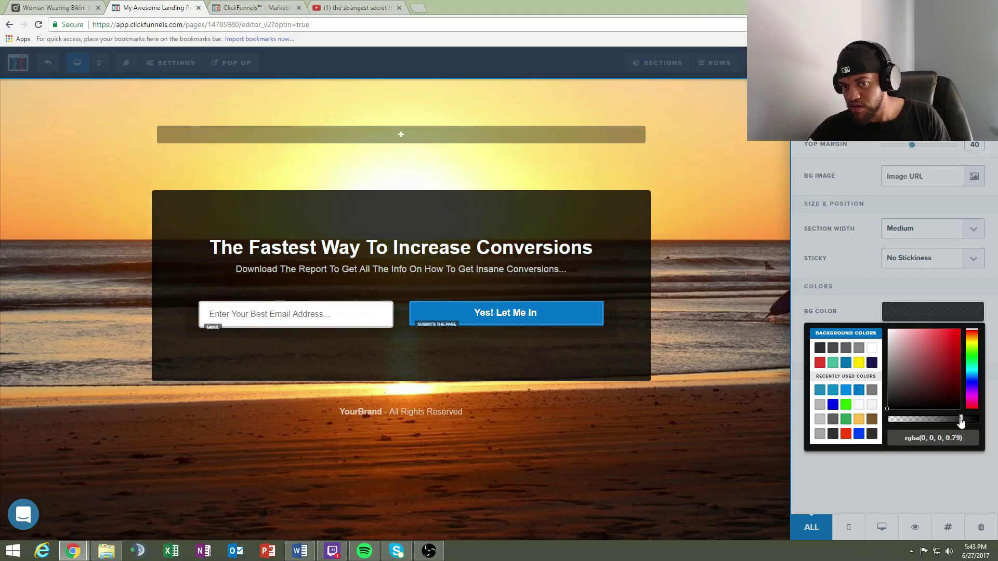
{"action": "left_click", "coordinate": [701, 267]}
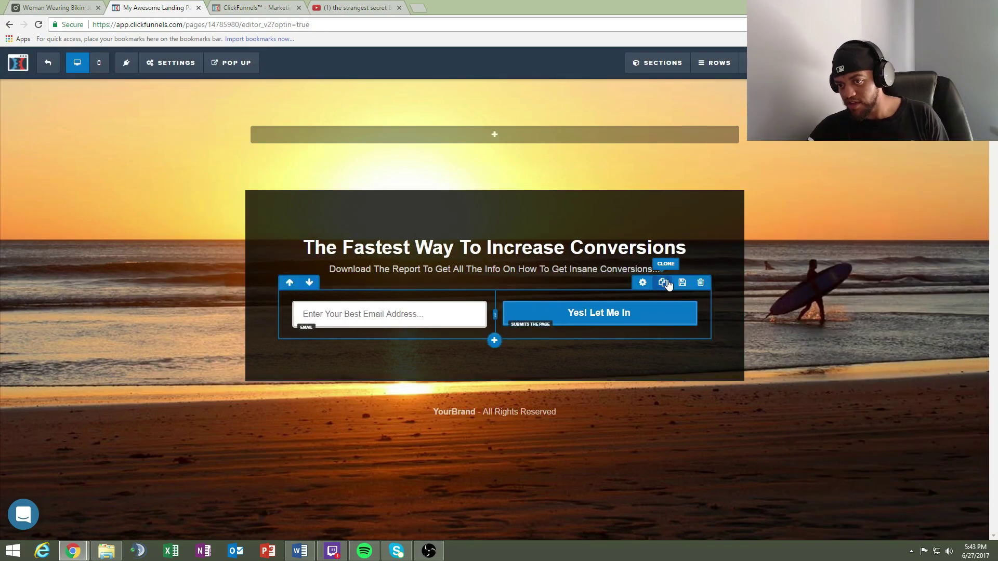
Step: Delete the subheadline "Download The Report To Get All The Info On How To Get Insane Conversions..." beneath the headline
{"action": "left_click", "coordinate": [668, 272]}
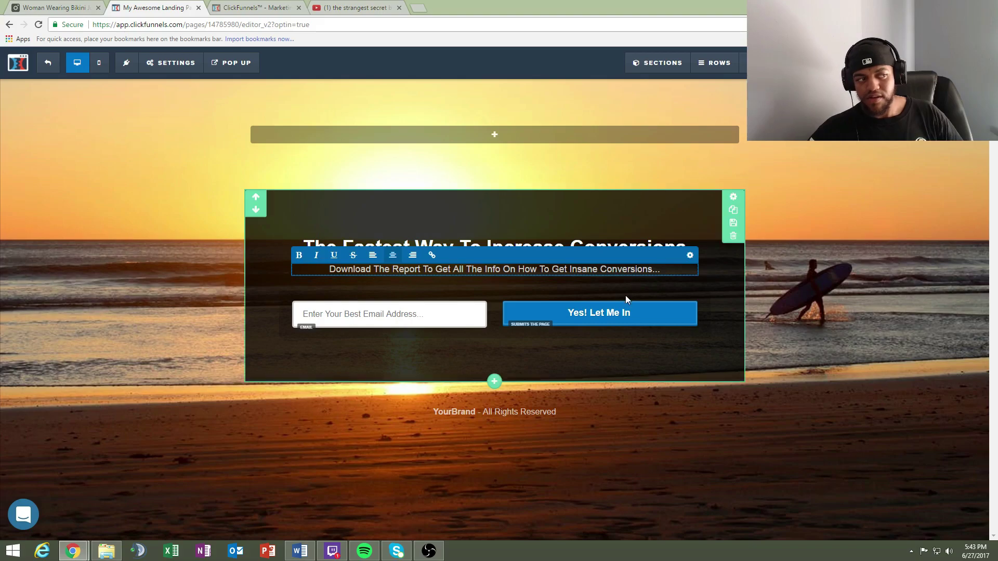
{"action": "left_click", "coordinate": [689, 255]}
{"action": "left_click", "coordinate": [664, 281]}
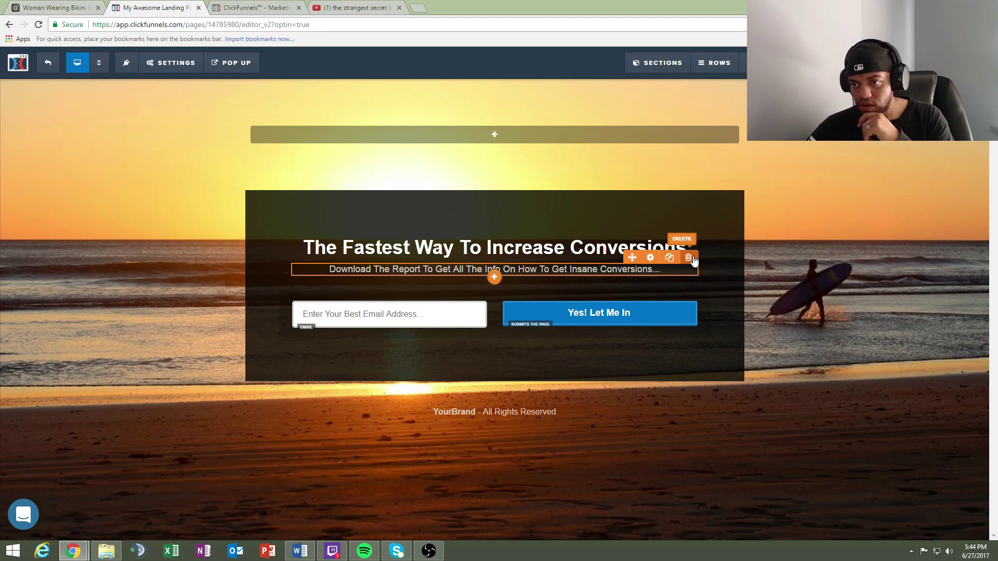
{"action": "left_click", "coordinate": [688, 257]}
{"action": "left_click", "coordinate": [551, 85]}
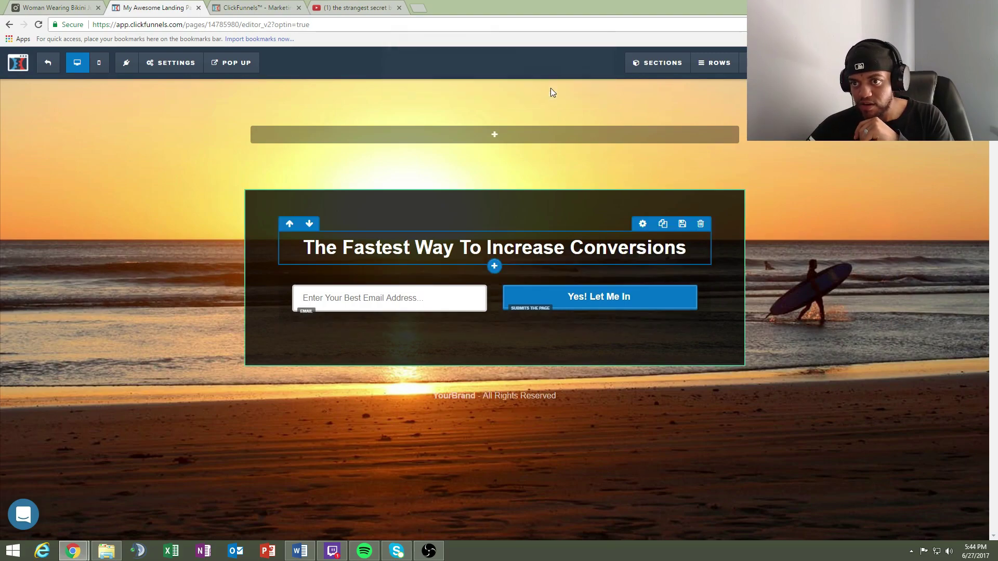
Step: Replace the headline text with "The Easiest And Fastest Way To Start Making 2,500 Per Month Online..", including the quotation marks
{"action": "left_click", "coordinate": [682, 249]}
{"action": "left_click_drag", "start_coordinate": [686, 248], "coordinate": [247, 288]}
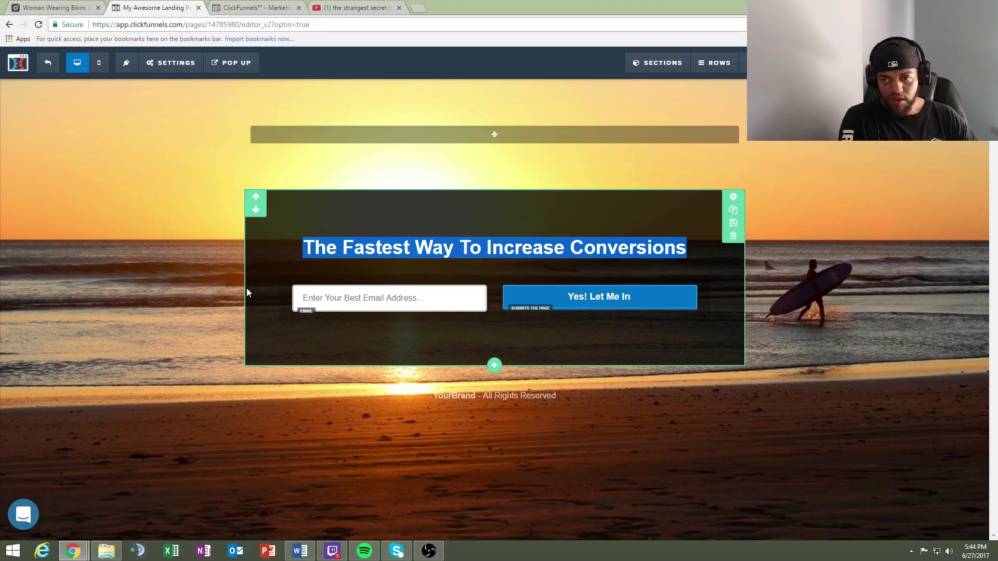
{"action": "left_click", "coordinate": [322, 250]}
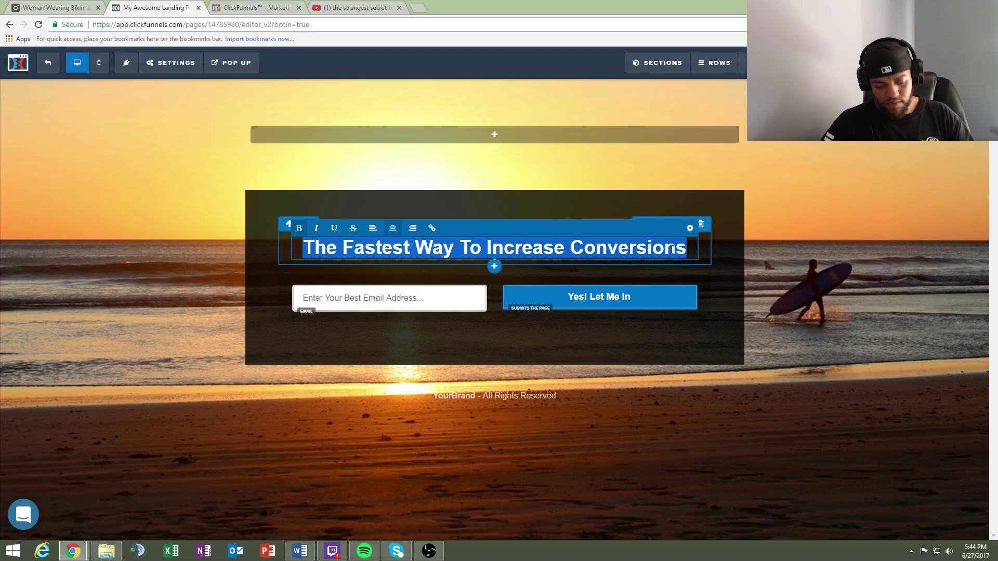
{"action": "key", "text": "BackSpace"}
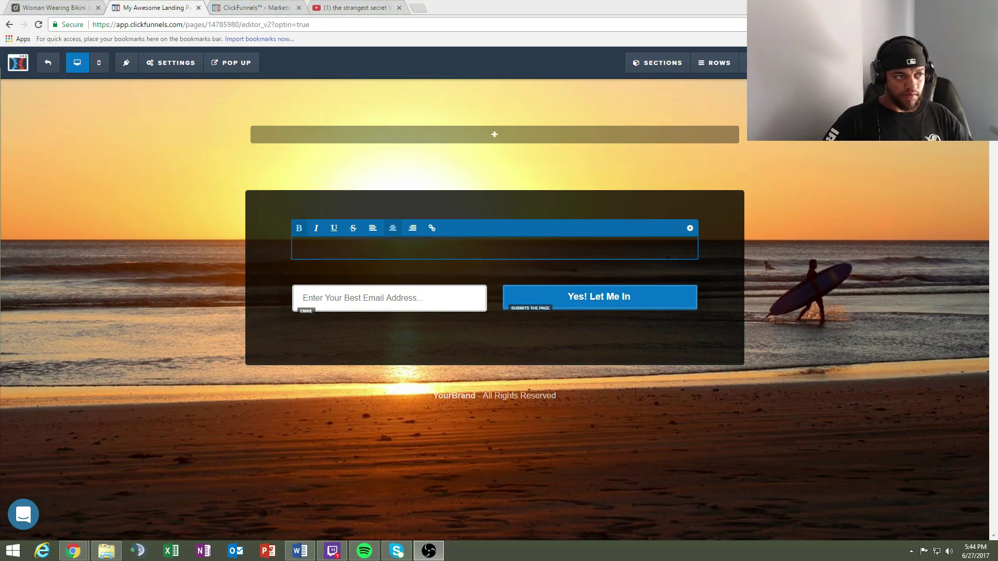
{"action": "key", "text": "alt+Tab"}
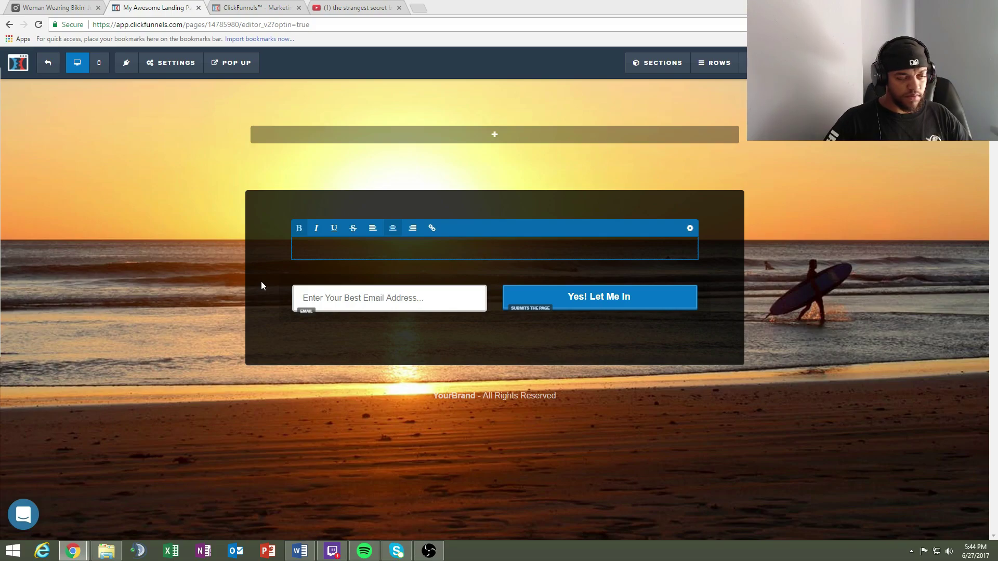
{"action": "left_click", "coordinate": [368, 247]}
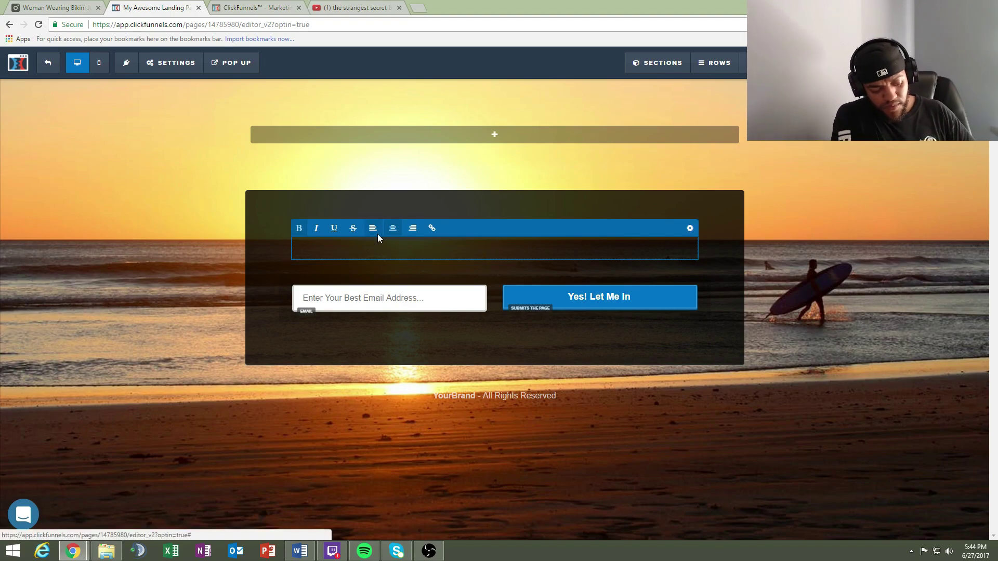
{"action": "type", "text": "The easiest"}
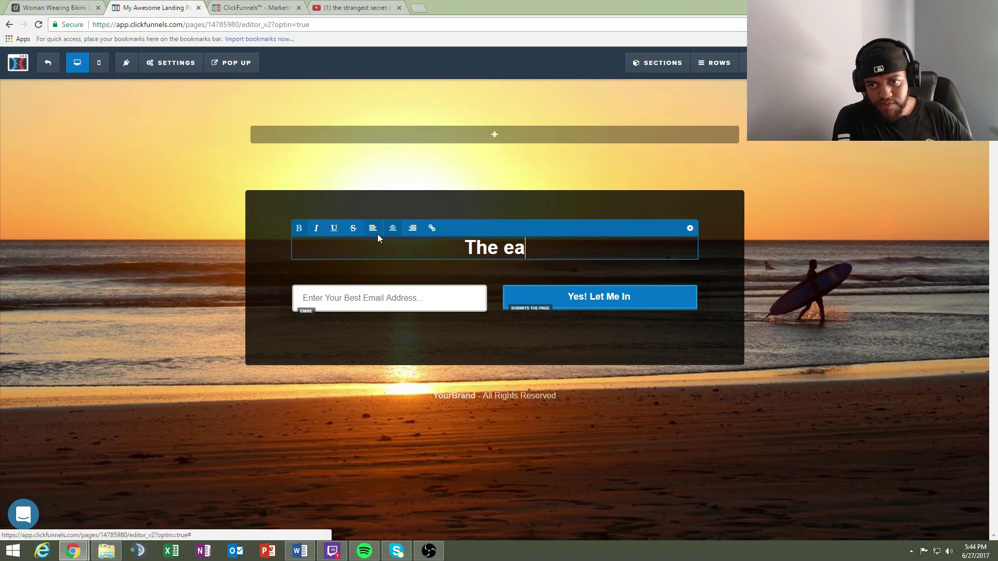
{"action": "key", "text": "BackSpace"}
{"action": "key", "text": "BackSpace"}
{"action": "key", "text": "BackSpace"}
{"action": "key", "text": "BackSpace"}
{"action": "key", "text": "BackSpace"}
{"action": "key", "text": "BackSpace"}
{"action": "key", "text": "BackSpace"}
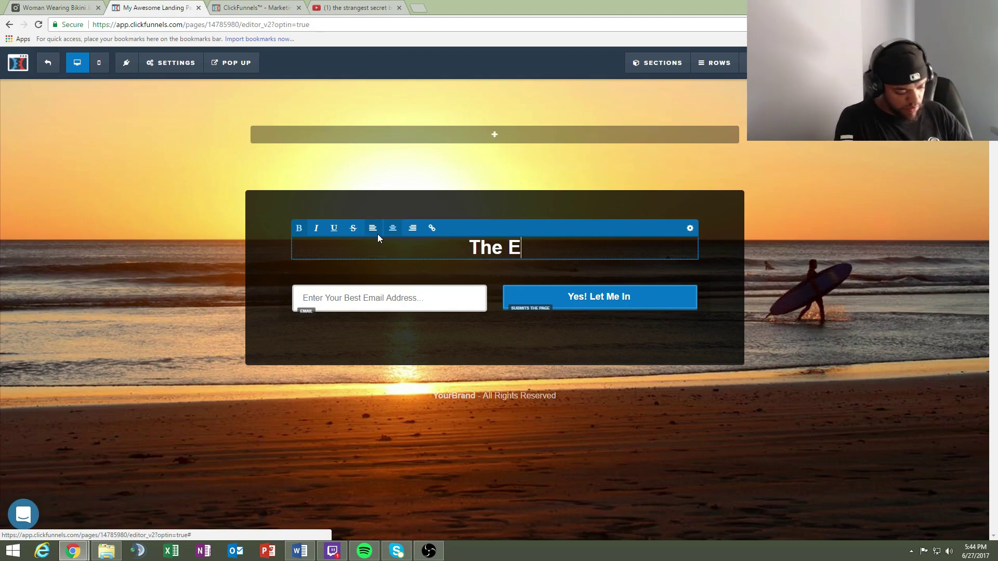
{"action": "type", "text": "E"}
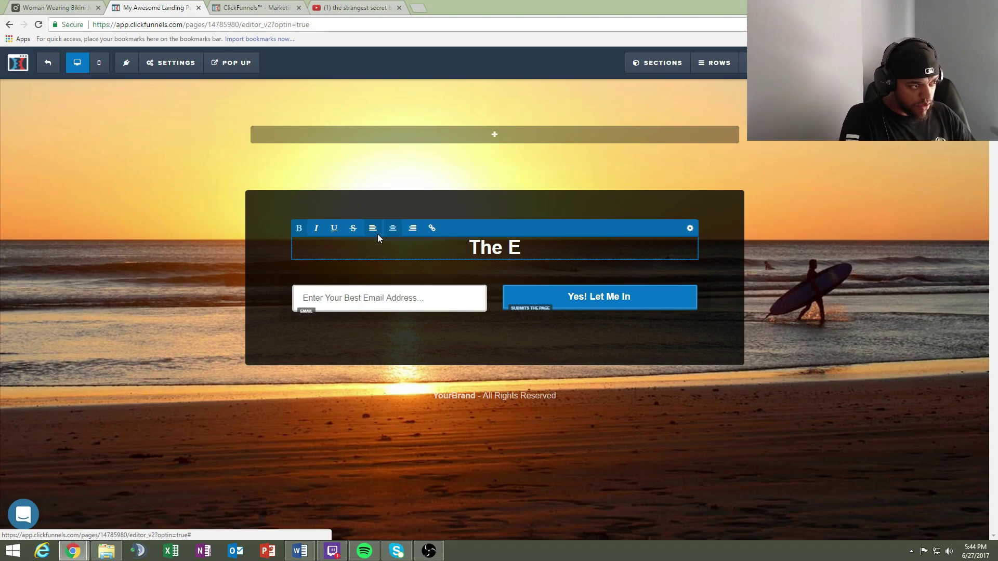
{"action": "key", "text": "ctrl+a"}
{"action": "type", "text": "\"The Easiest And Fastest Way To Start Making 2,500 Per Month Online..\""}
{"action": "left_click", "coordinate": [724, 321]}
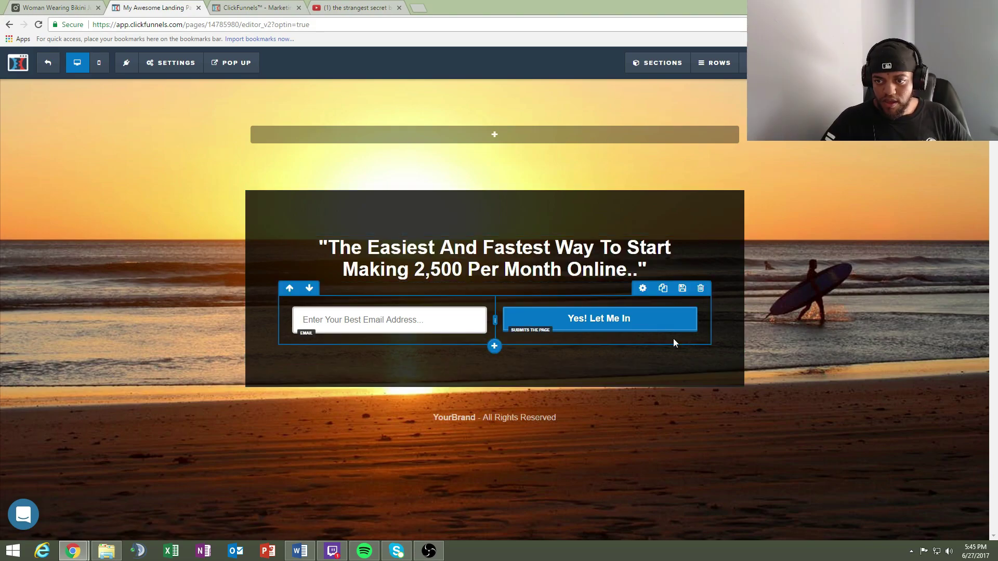
Step: Set the background color of the "Yes! Let Me In" button to the slightly brighter blue #077cd1
{"action": "left_click", "coordinate": [590, 322]}
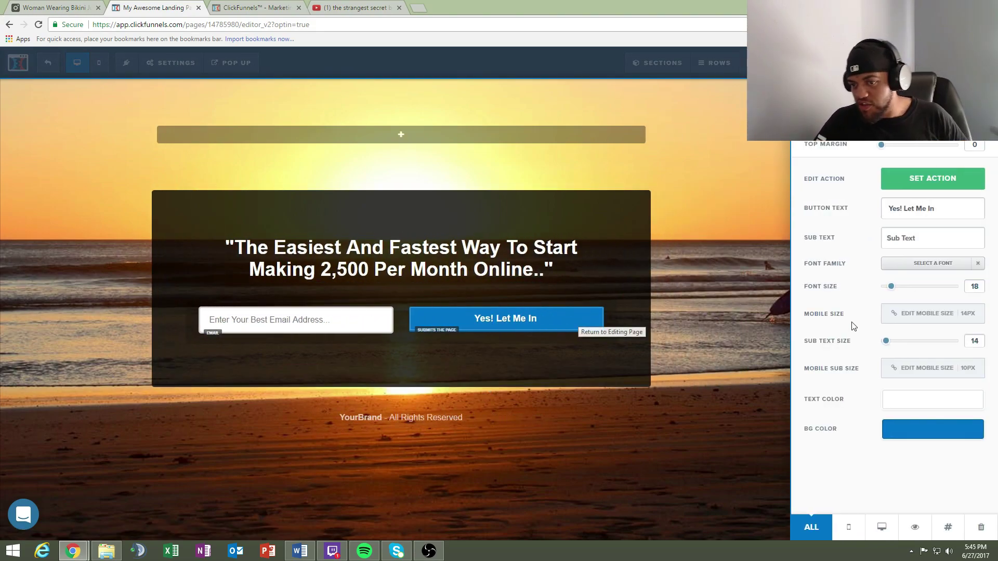
{"action": "left_click", "coordinate": [915, 438]}
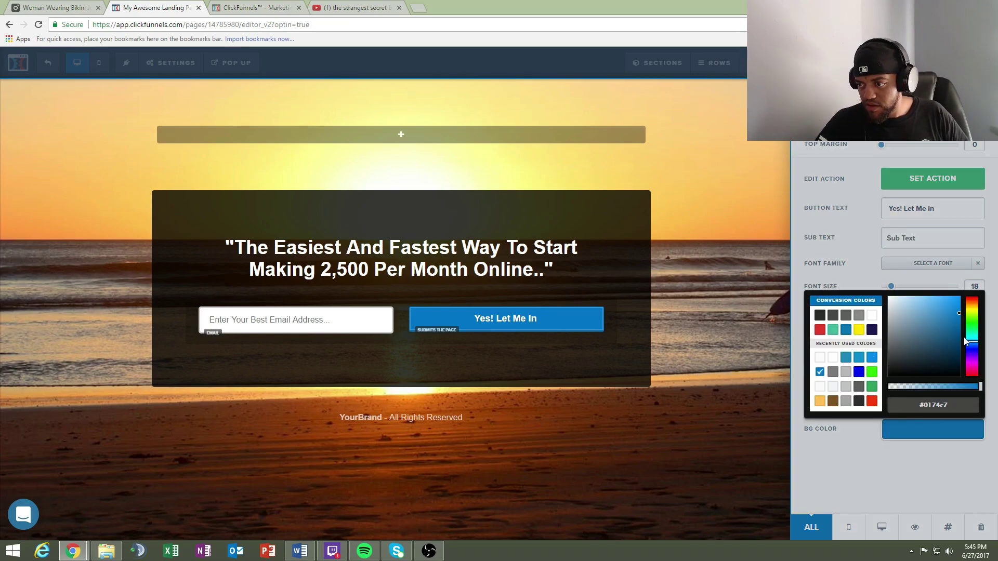
{"action": "mouse_move", "coordinate": [960, 317]}
{"action": "left_mouse_down"}
{"action": "mouse_move", "coordinate": [958, 344]}
{"action": "mouse_move", "coordinate": [959, 316]}
{"action": "left_mouse_up"}
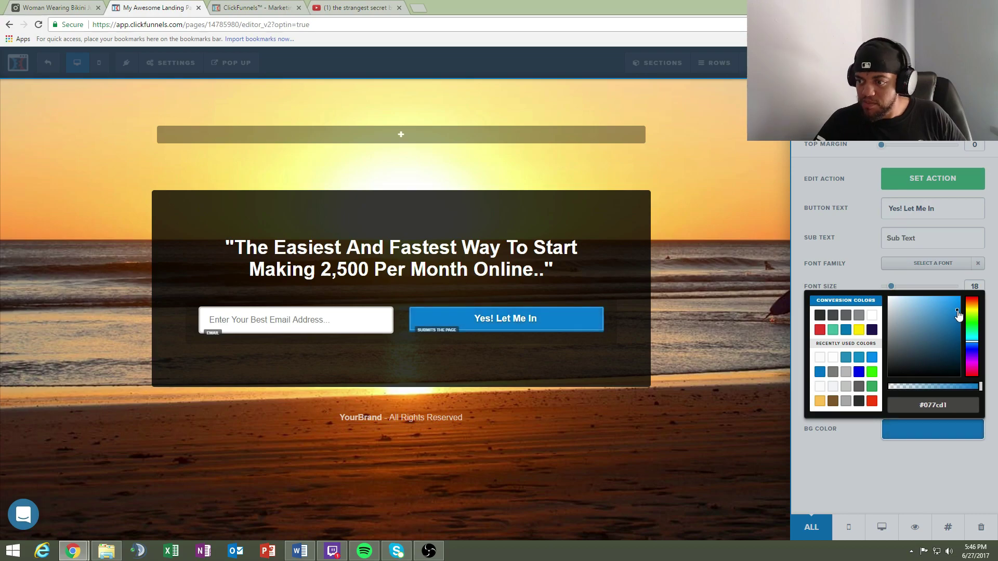
{"action": "left_click", "coordinate": [955, 465]}
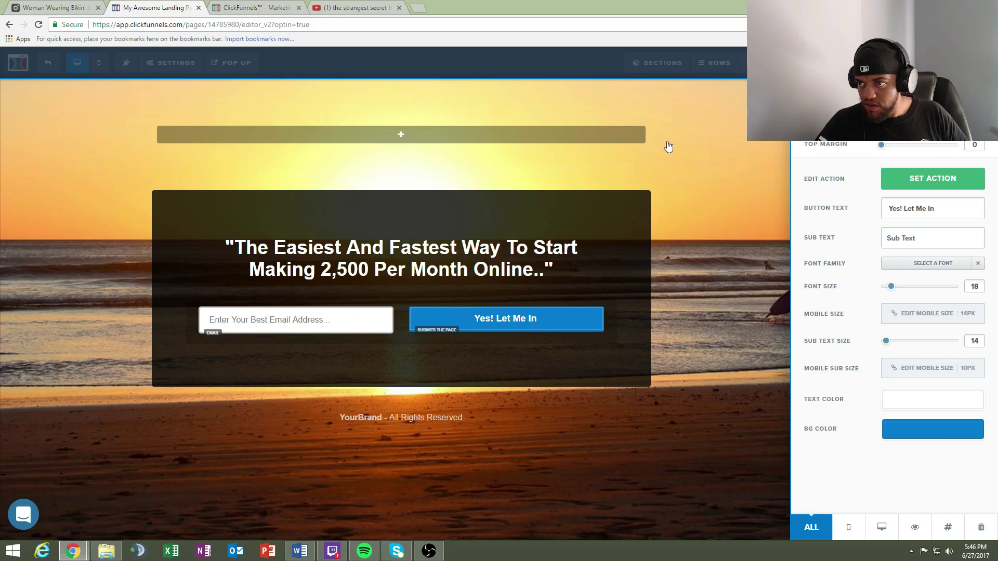
Step: Delete the empty section above the headline and form section
{"action": "left_click", "coordinate": [605, 133]}
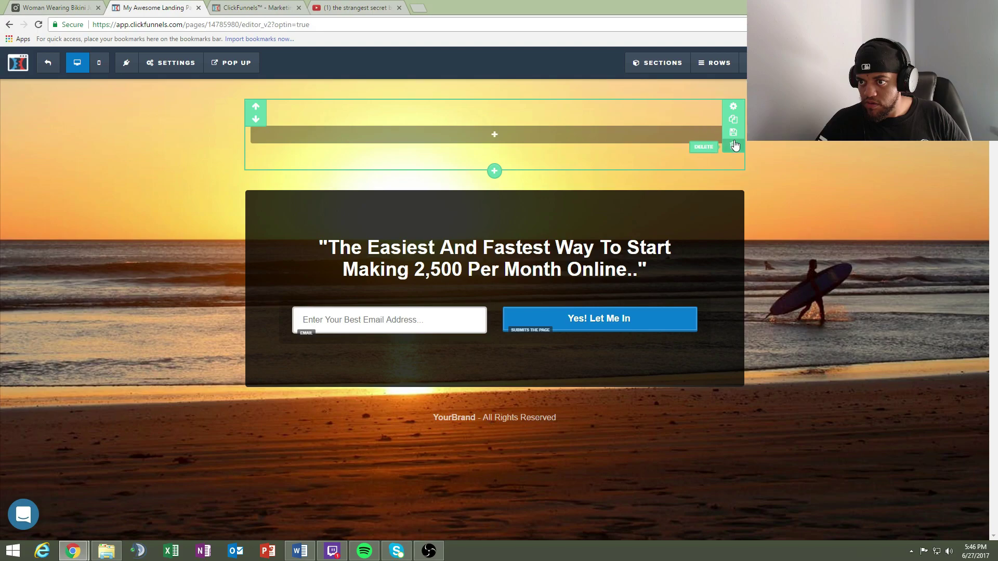
{"action": "left_click", "coordinate": [733, 146]}
{"action": "left_click", "coordinate": [540, 82]}
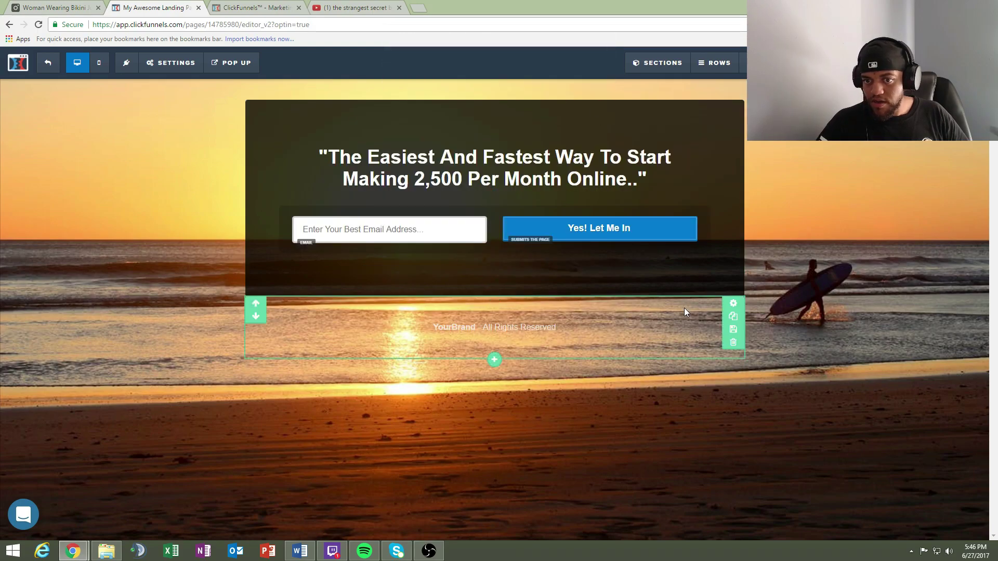
Step: Replace the "YourBrand" placeholder in the footer with the owner's brand name, keeping "All Rights Reserved"
{"action": "left_click", "coordinate": [538, 331]}
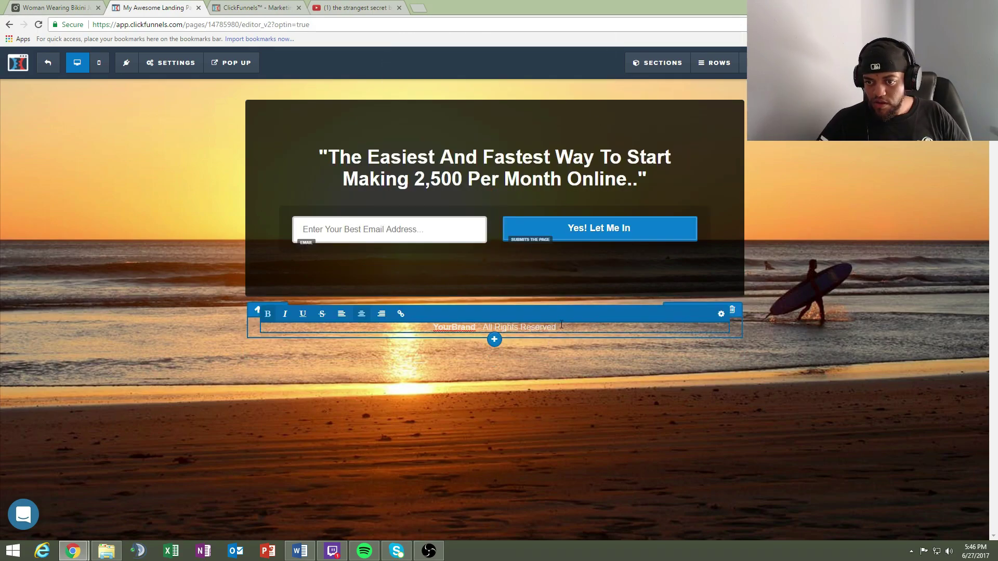
{"action": "double_click", "coordinate": [448, 323]}
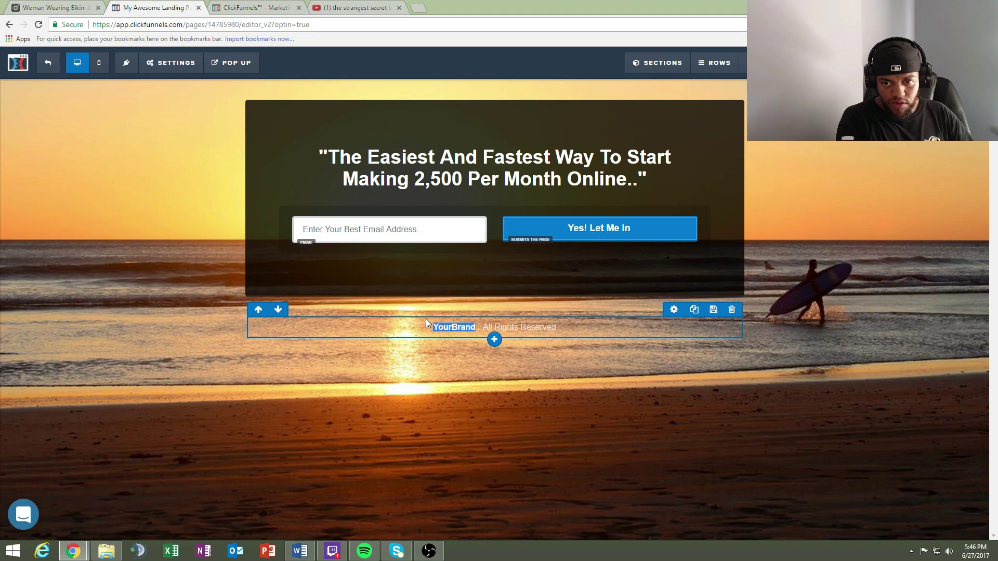
{"action": "double_click", "coordinate": [461, 327]}
{"action": "key", "text": "BackSpace"}
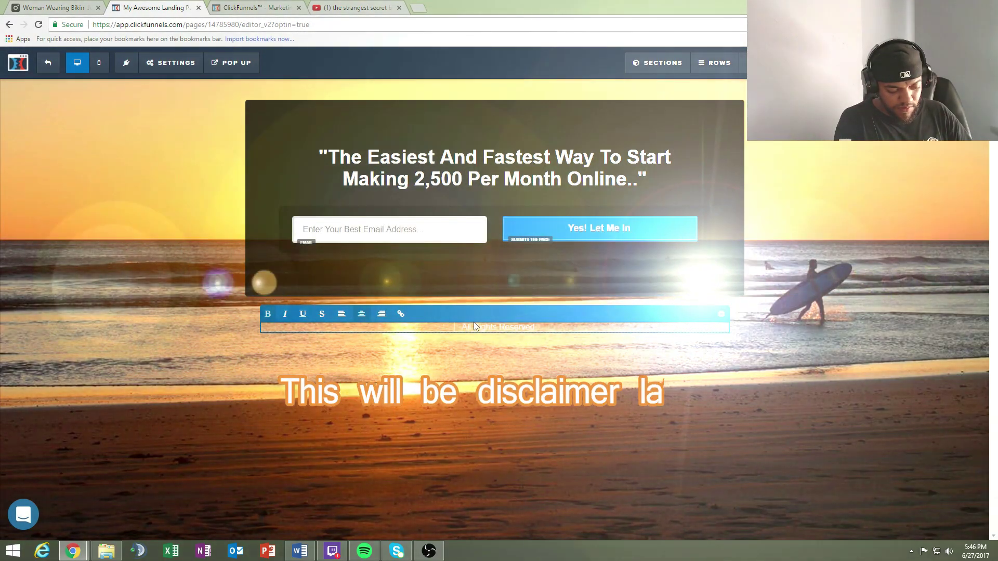
{"action": "type", "text": "Anthony"}
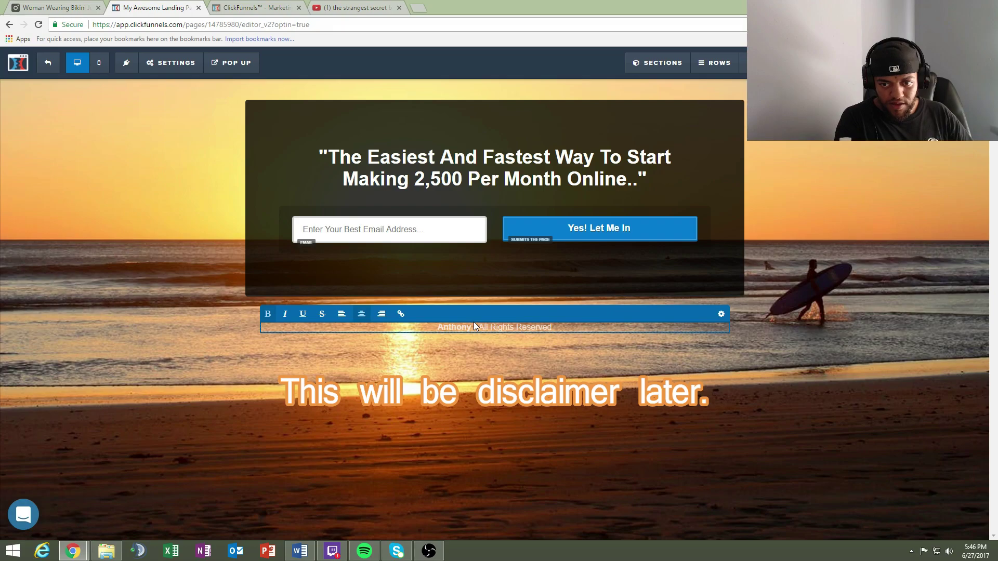
{"action": "key", "text": "BackSpace"}
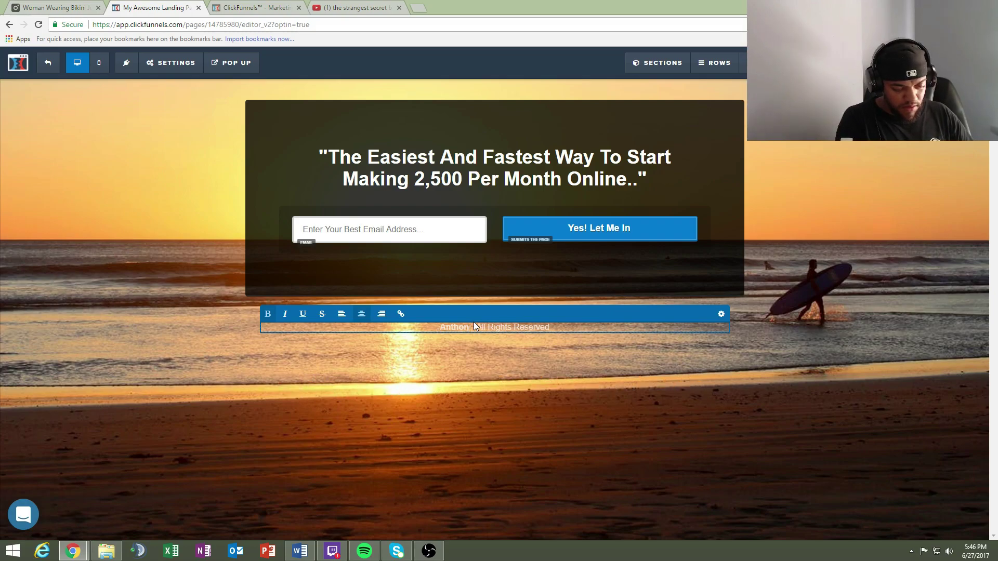
{"action": "key", "text": "BackSpace"}
{"action": "key", "text": "BackSpace"}
{"action": "key", "text": "BackSpace"}
{"action": "key", "text": "BackSpace"}
{"action": "key", "text": "BackSpace"}
{"action": "key", "text": "BackSpace"}
{"action": "type", "text": "obma"}
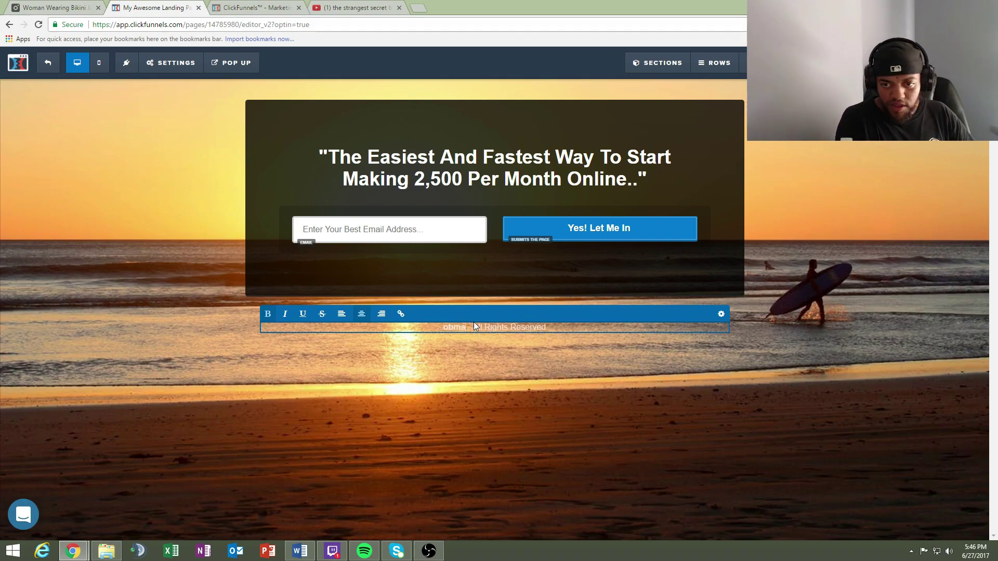
{"action": "type", "text": "nyt"}
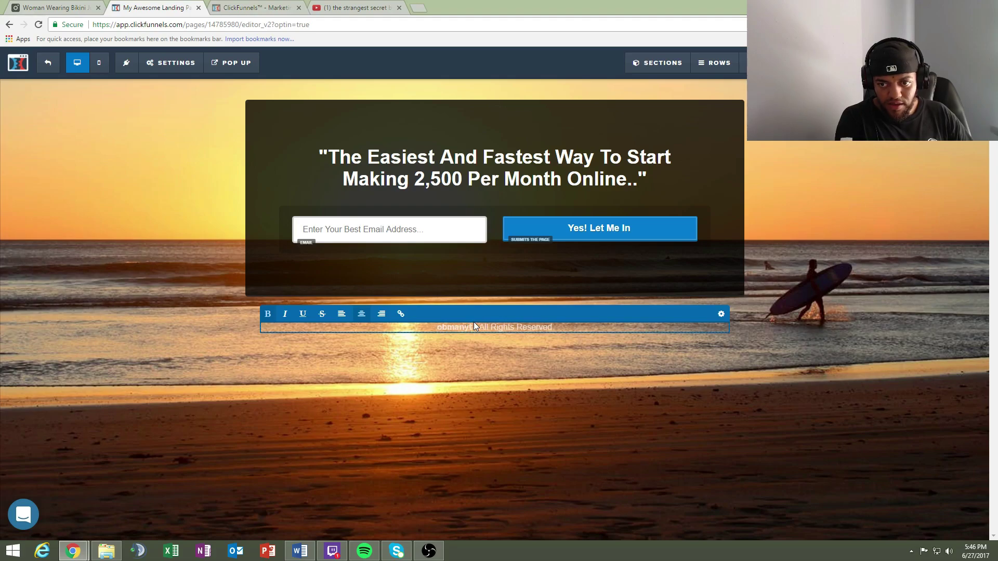
{"action": "key", "text": "BackSpace"}
{"action": "key", "text": "BackSpace"}
{"action": "type", "text": "thon"}
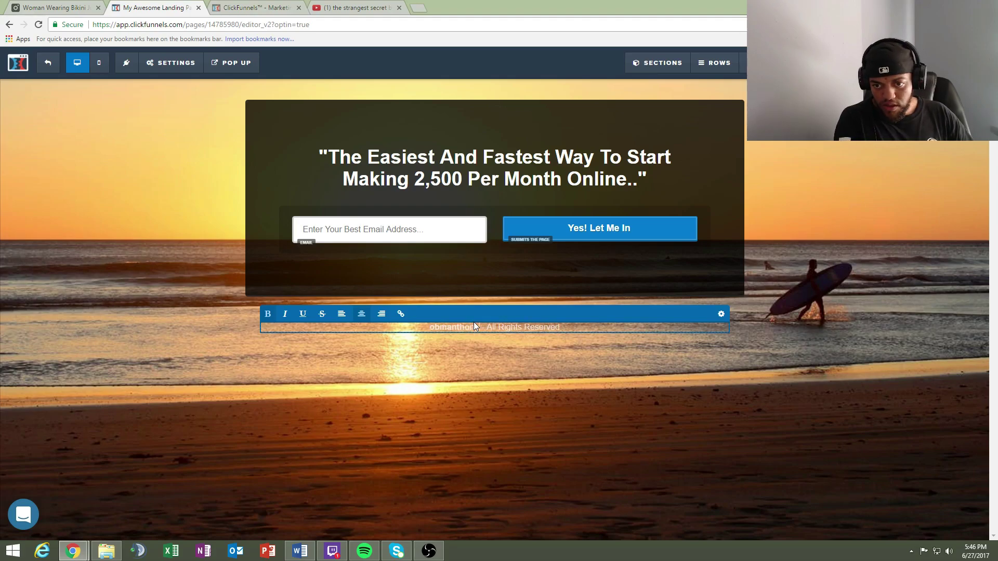
{"action": "type", "text": "y"}
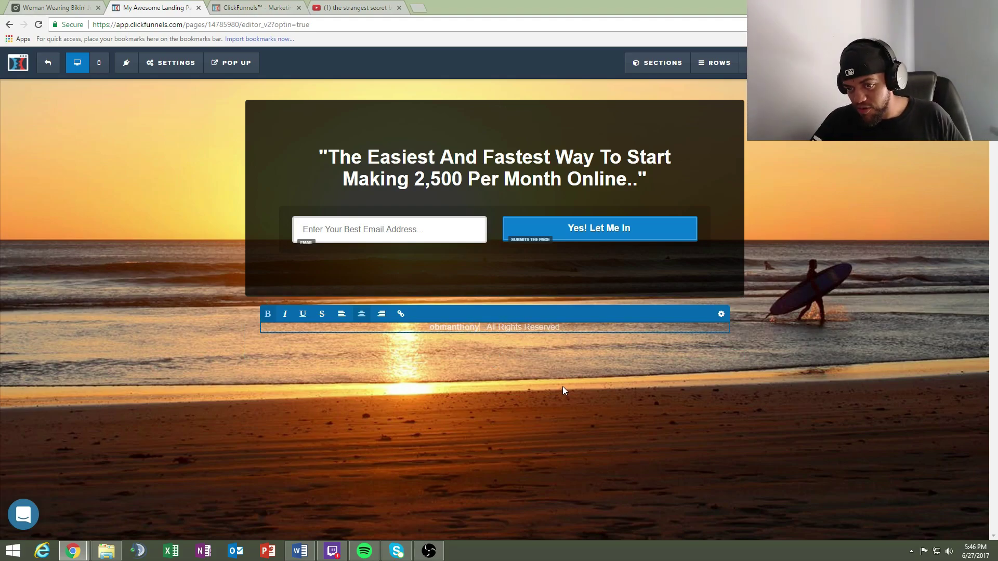
{"action": "left_click", "coordinate": [595, 366]}
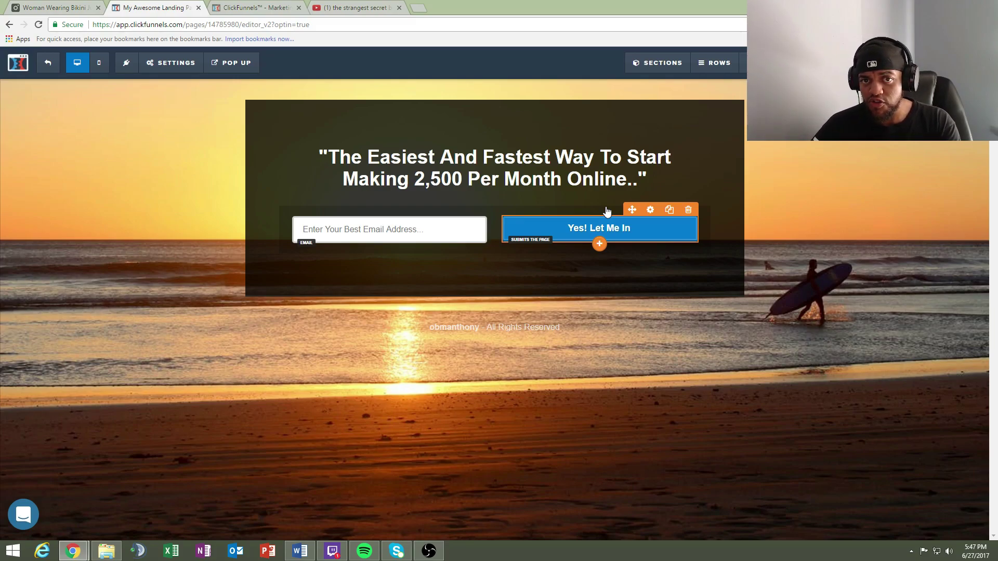
Step: View the account options from the DJ 7 Steps V1 stats page, and return to the landing page editor's settings
{"action": "left_click", "coordinate": [254, 7]}
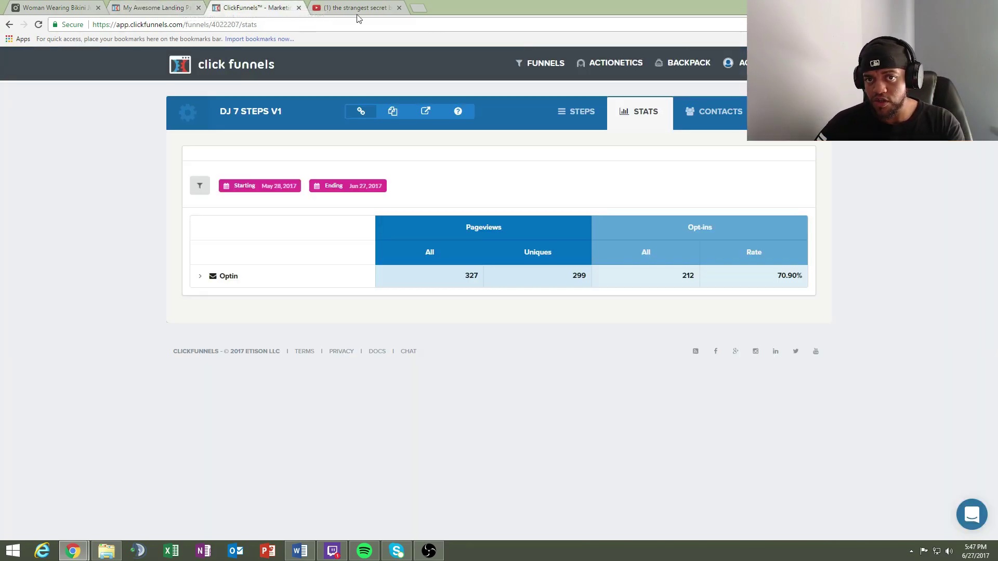
{"action": "left_click", "coordinate": [732, 62]}
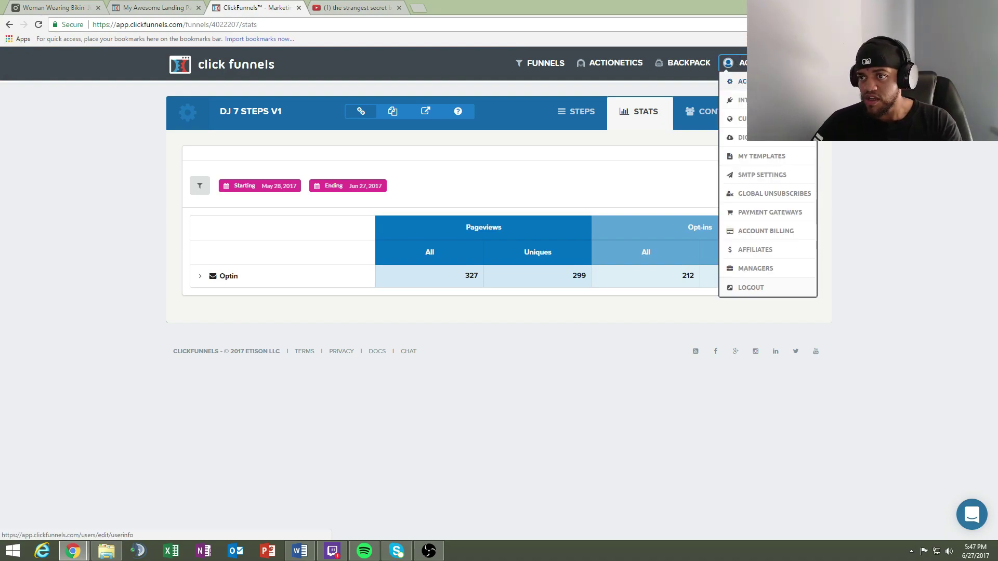
{"action": "left_click", "coordinate": [156, 8]}
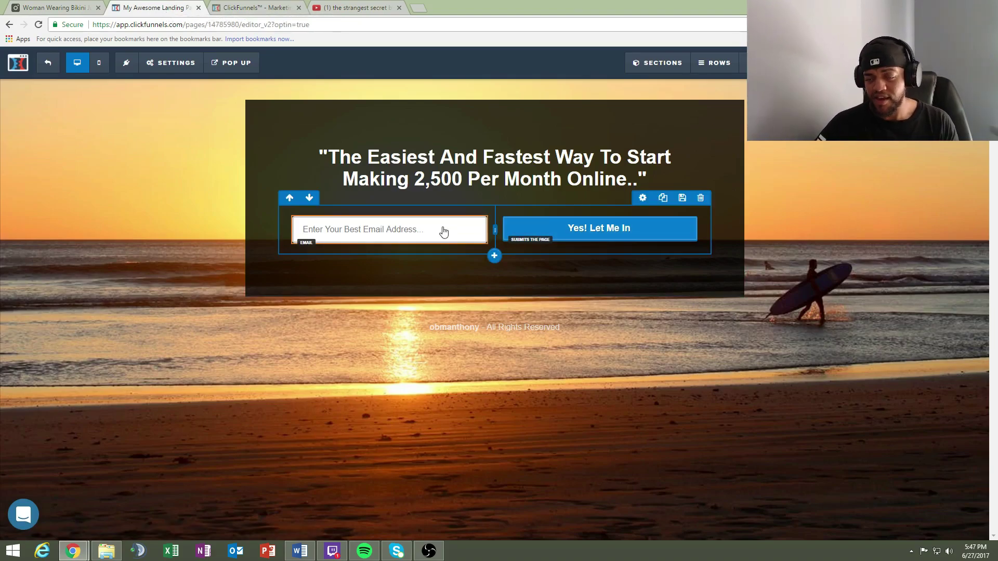
{"action": "left_click", "coordinate": [166, 63]}
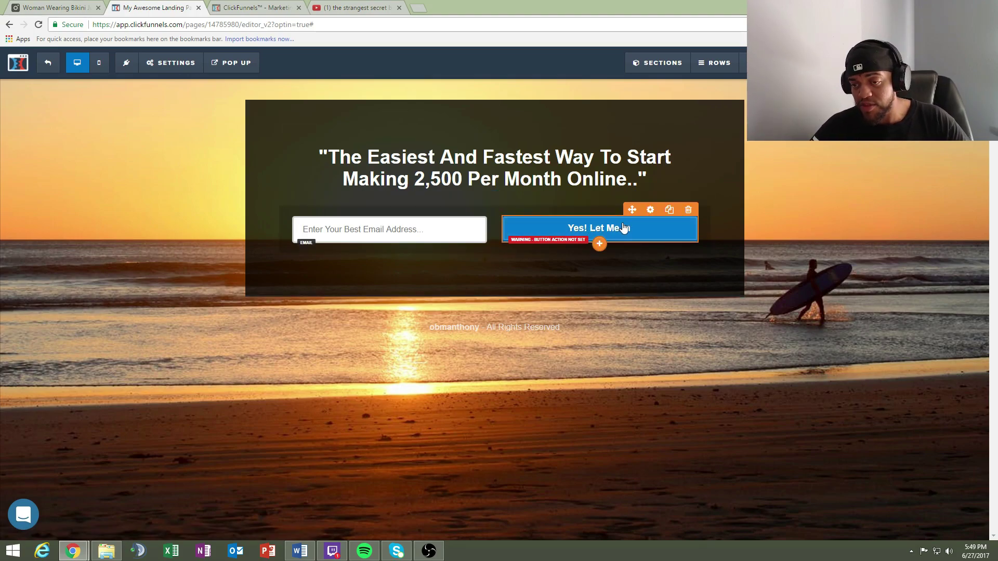
Step: Change the "Yes! Let Me In" button's action from opening a website URL to submitting the page
{"action": "left_click", "coordinate": [643, 231]}
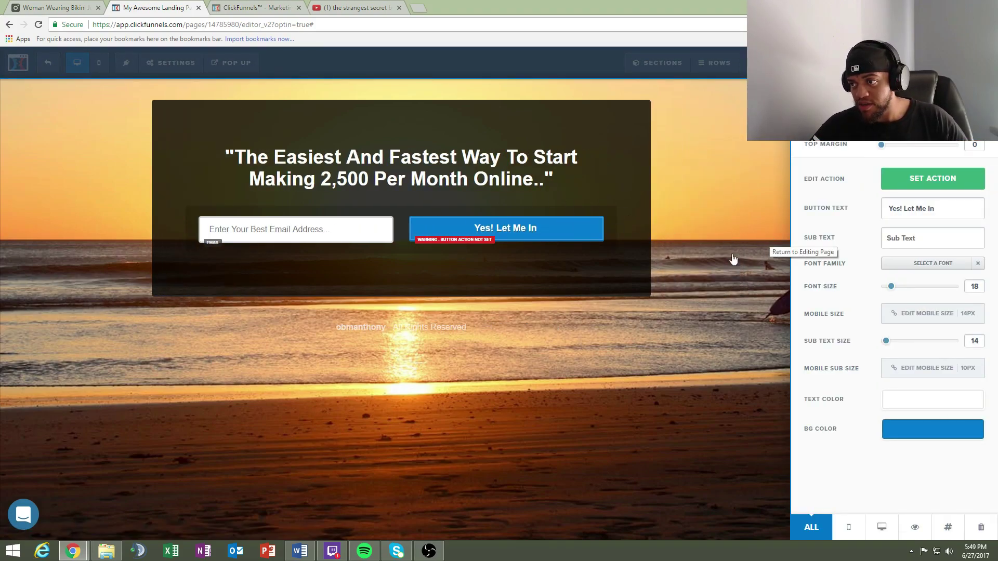
{"action": "left_click", "coordinate": [931, 179]}
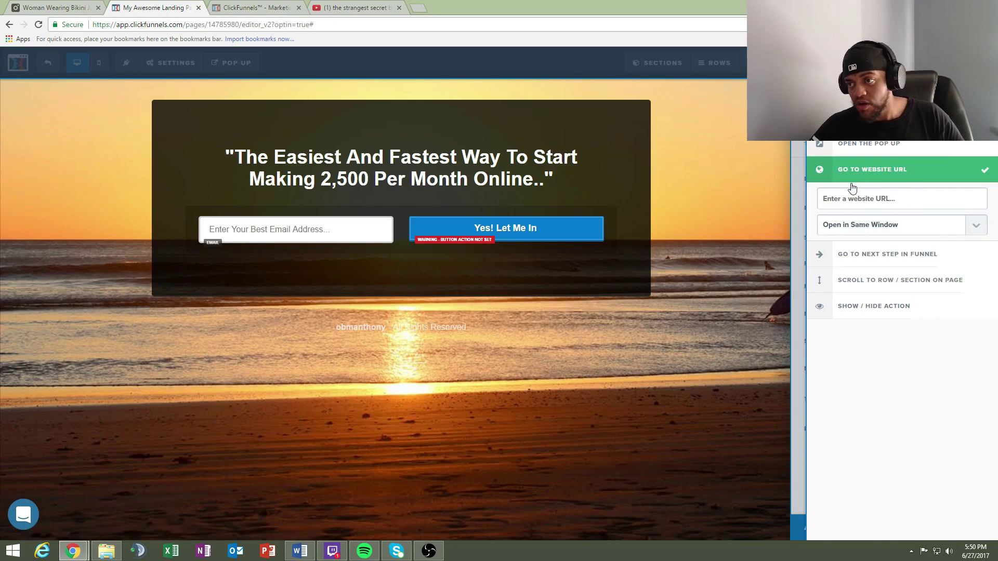
{"action": "right_click", "coordinate": [901, 209]}
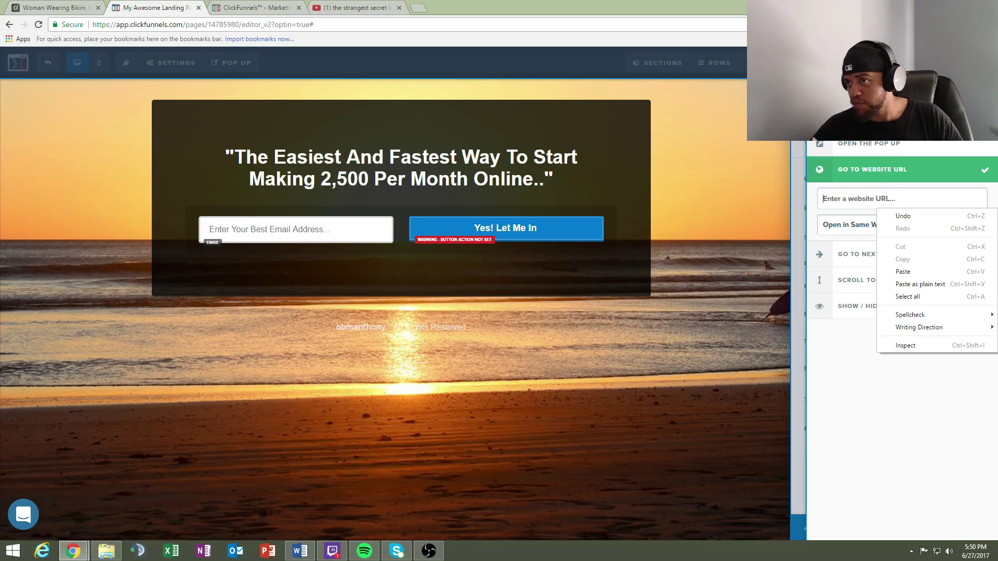
{"action": "key", "text": "Escape"}
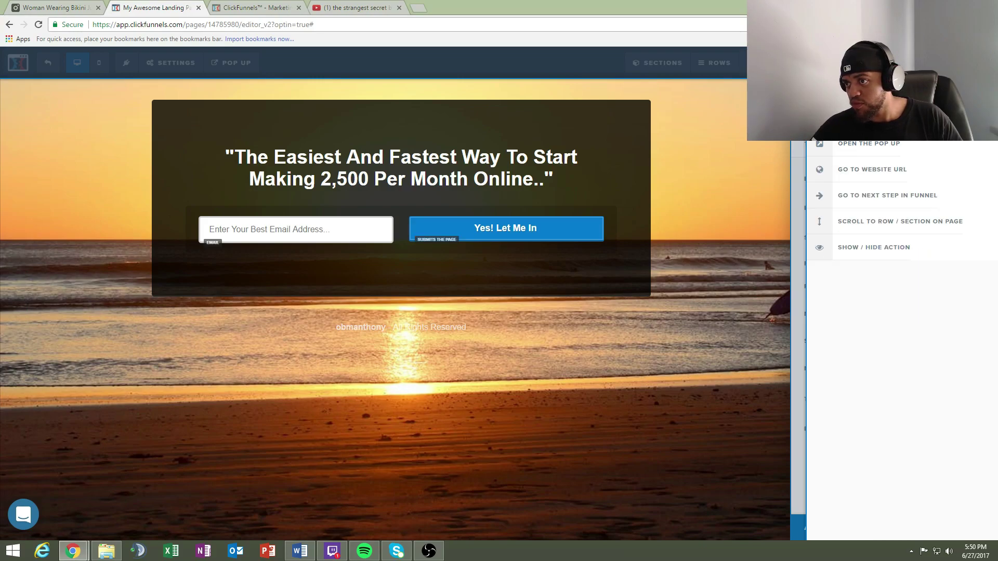
{"action": "left_click", "coordinate": [517, 382]}
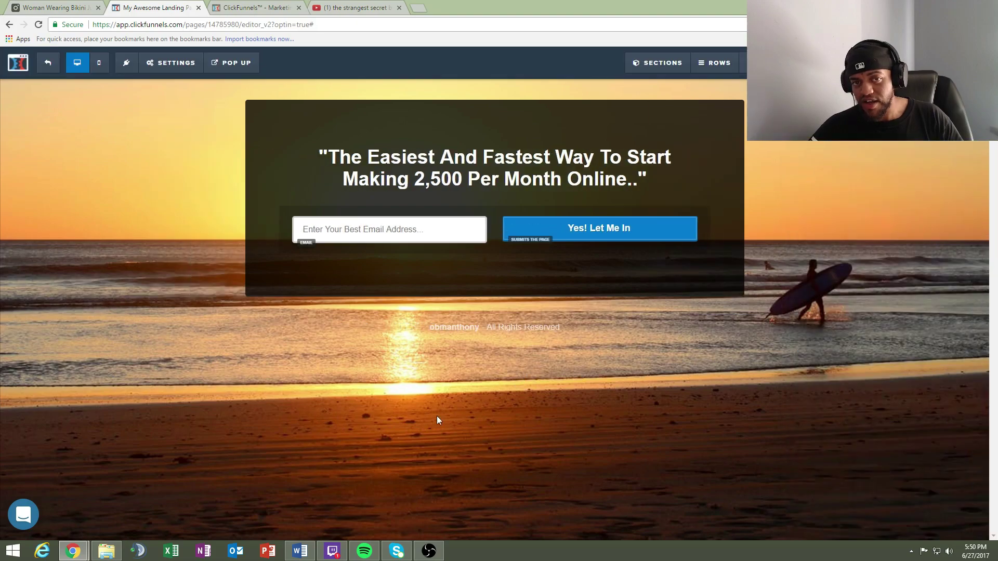
Step: Examine the page's general settings for digital asset, affiliate badge and search engines, and return to editing the page
{"action": "left_click", "coordinate": [176, 62]}
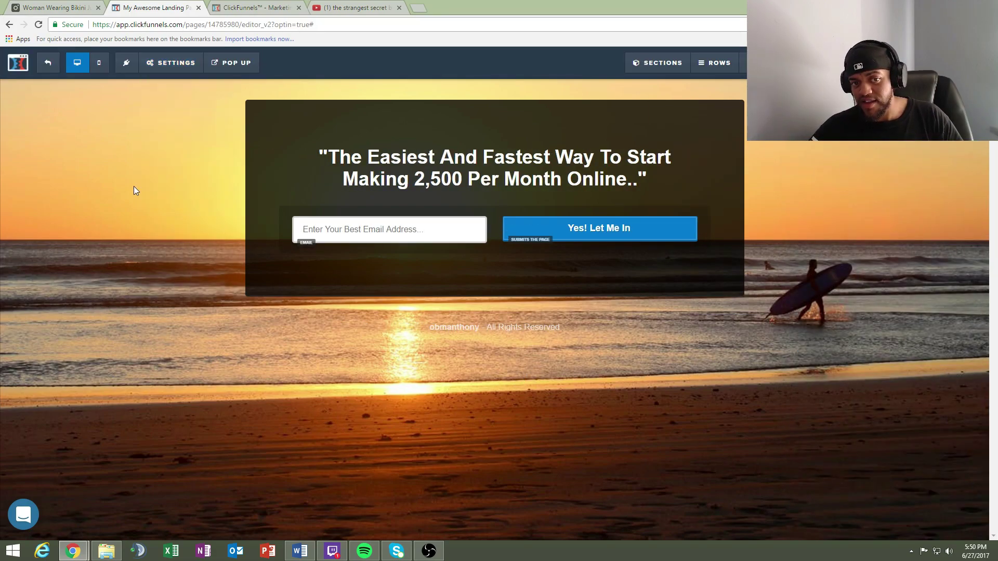
{"action": "mouse_move", "coordinate": [187, 63]}
{"action": "left_click", "coordinate": [187, 212]}
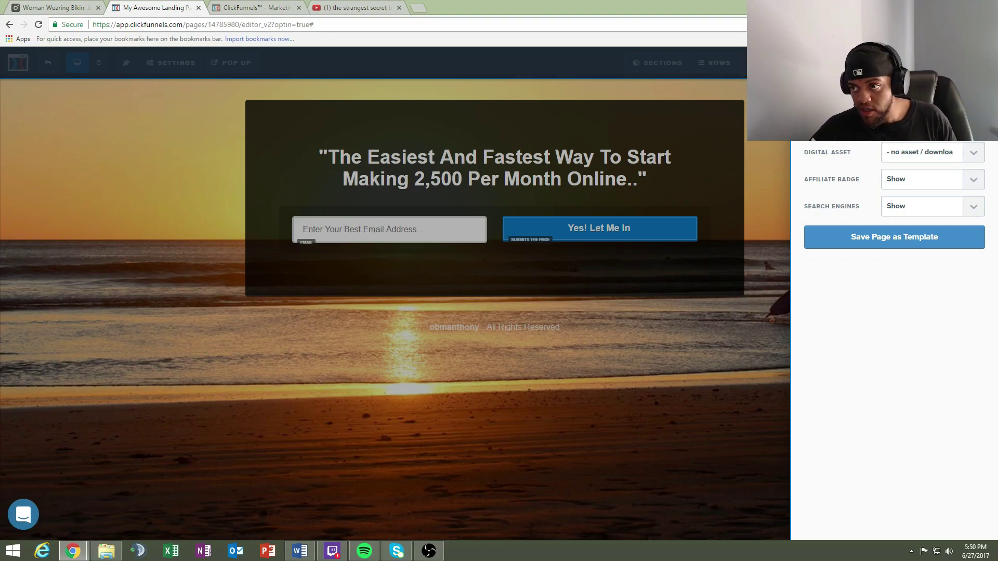
{"action": "left_click", "coordinate": [771, 352]}
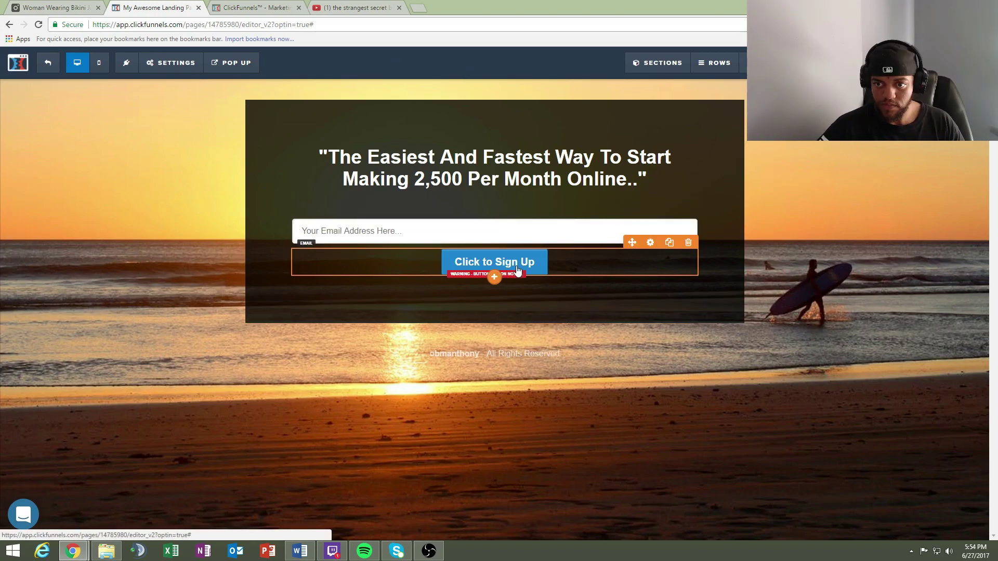
Step: Change the sign-up button's text to "Yes! Let Me In!"
{"action": "left_click", "coordinate": [518, 270]}
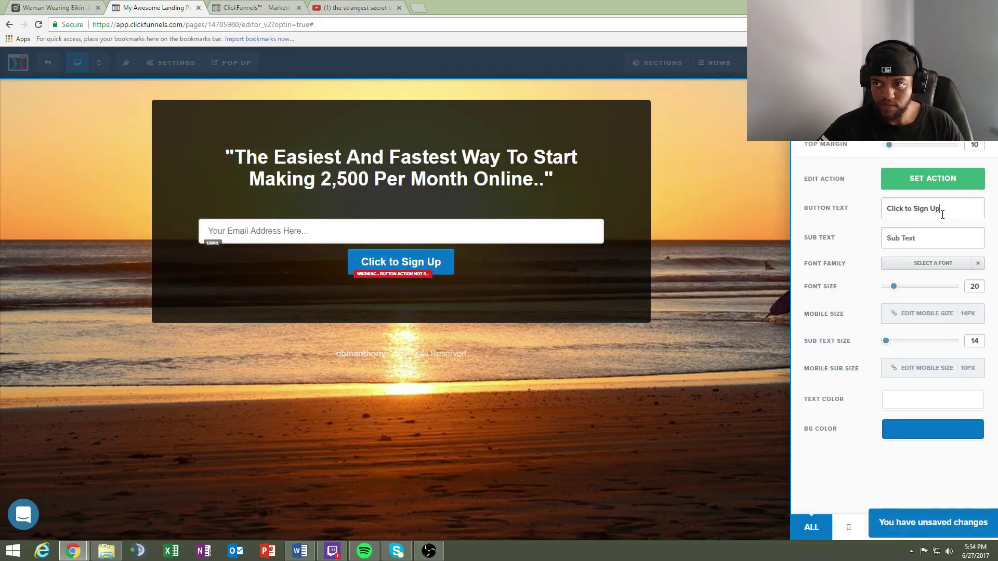
{"action": "left_click_drag", "start_coordinate": [942, 214], "coordinate": [872, 209]}
{"action": "type", "text": "Yes"}
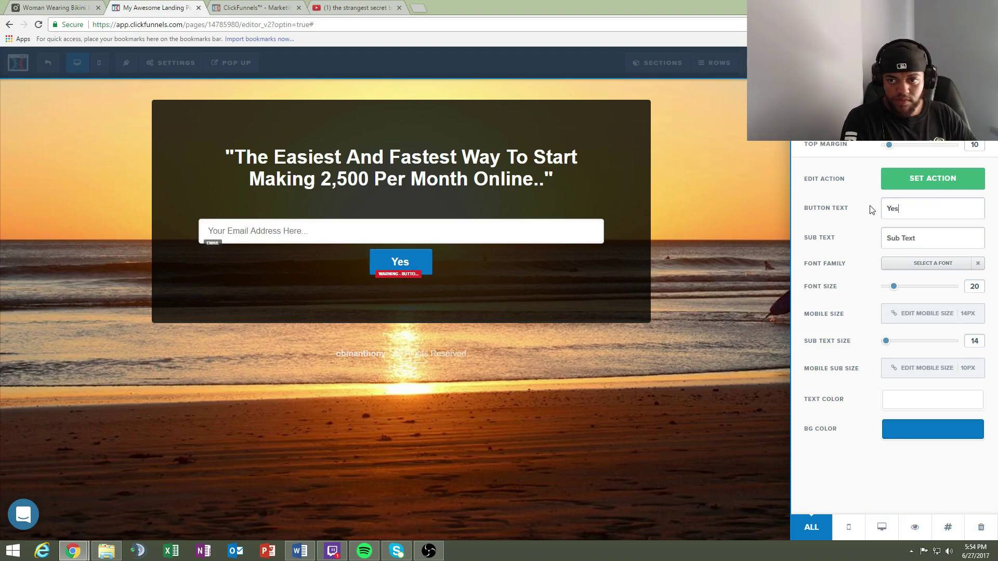
{"action": "type", "text": "! L"}
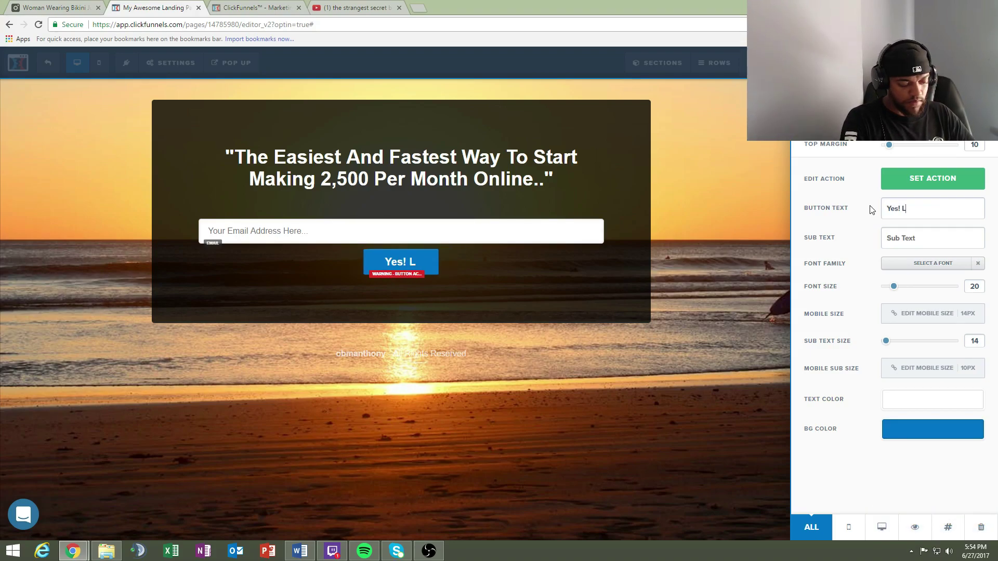
{"action": "type", "text": "et Me In"}
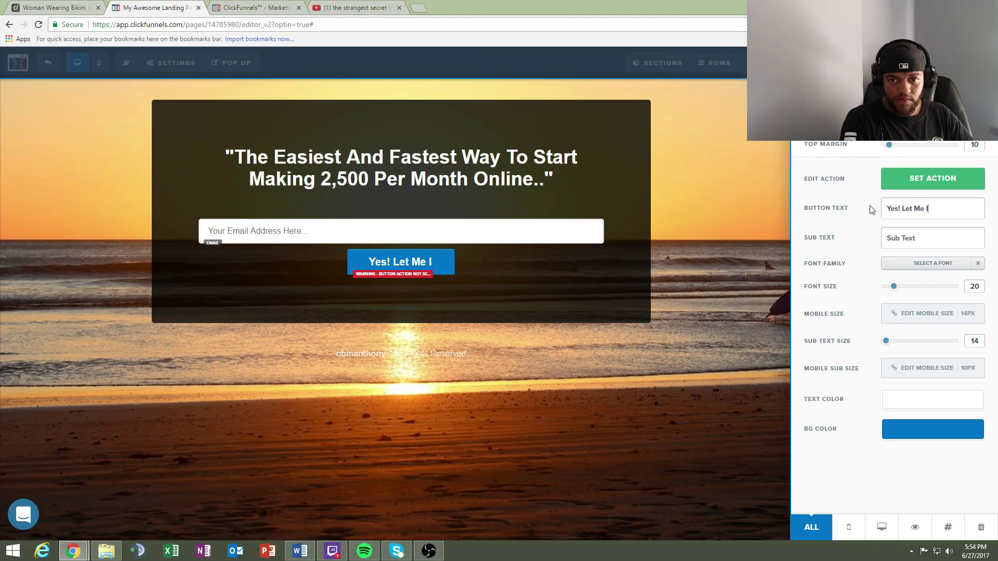
{"action": "type", "text": "!"}
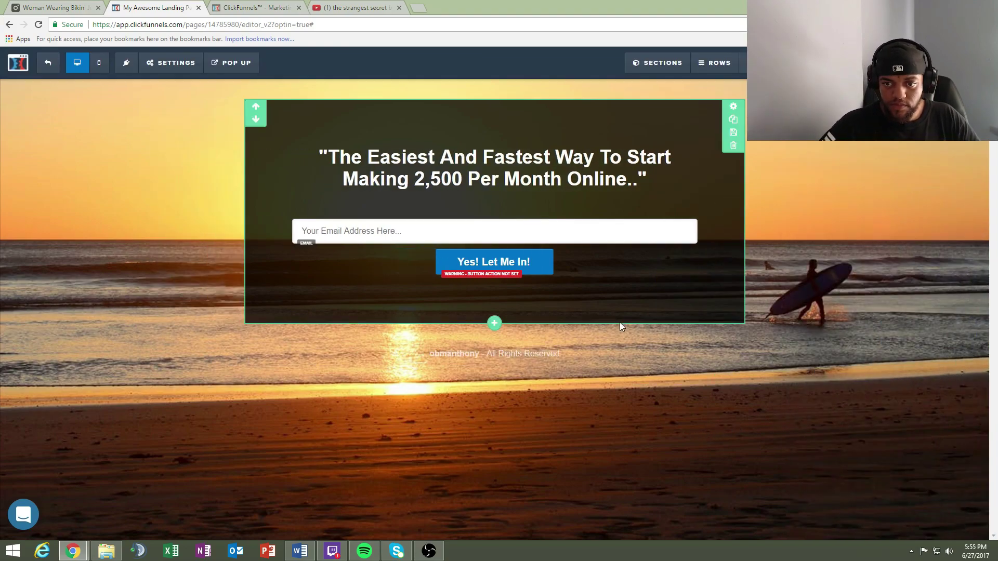
Step: Integrate the page with NewSalesLead (Aweber) using an existing form, and choose the "7 Steps to success djv1" list
{"action": "left_click", "coordinate": [172, 63]}
{"action": "left_click", "coordinate": [177, 84]}
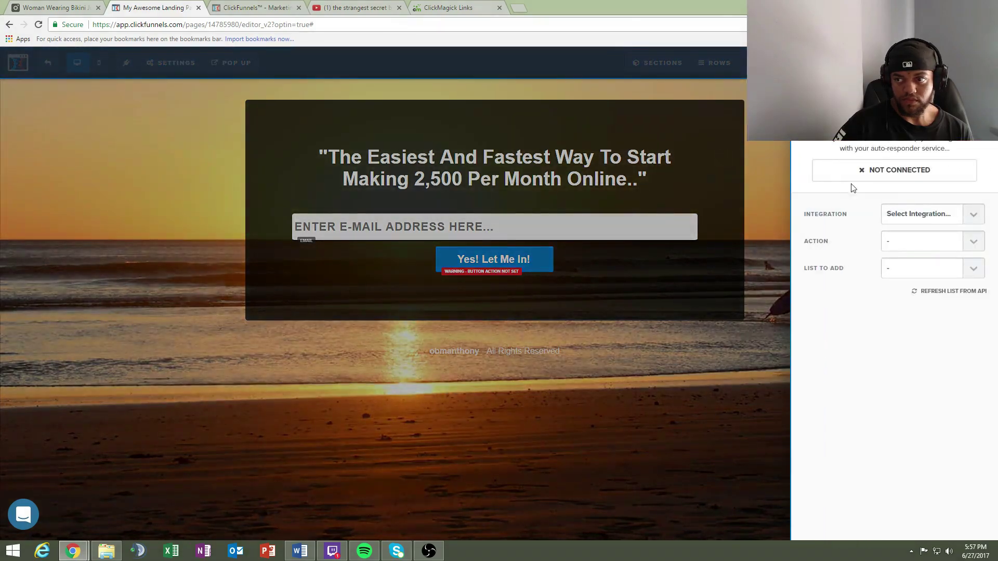
{"action": "left_click", "coordinate": [920, 214]}
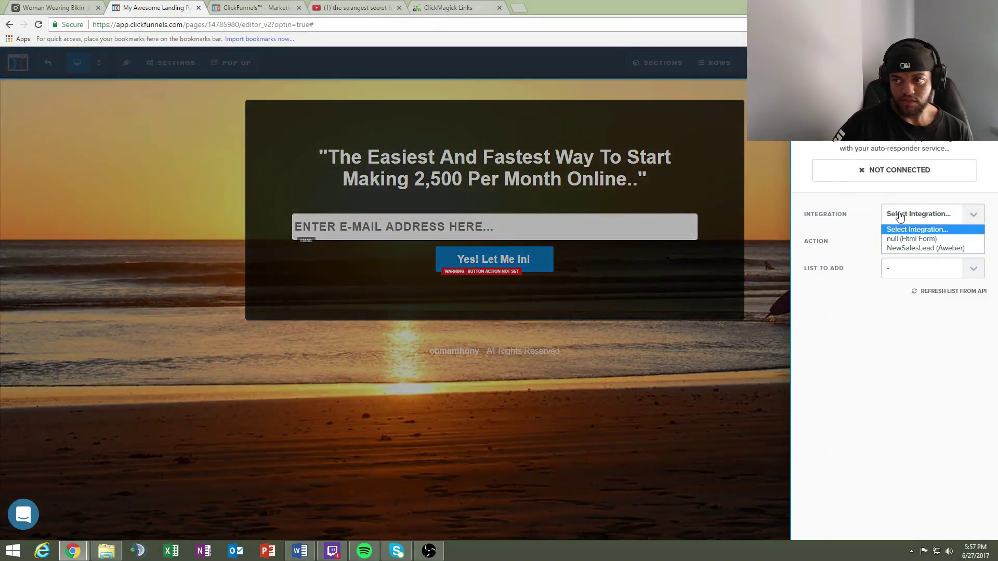
{"action": "left_click", "coordinate": [918, 249]}
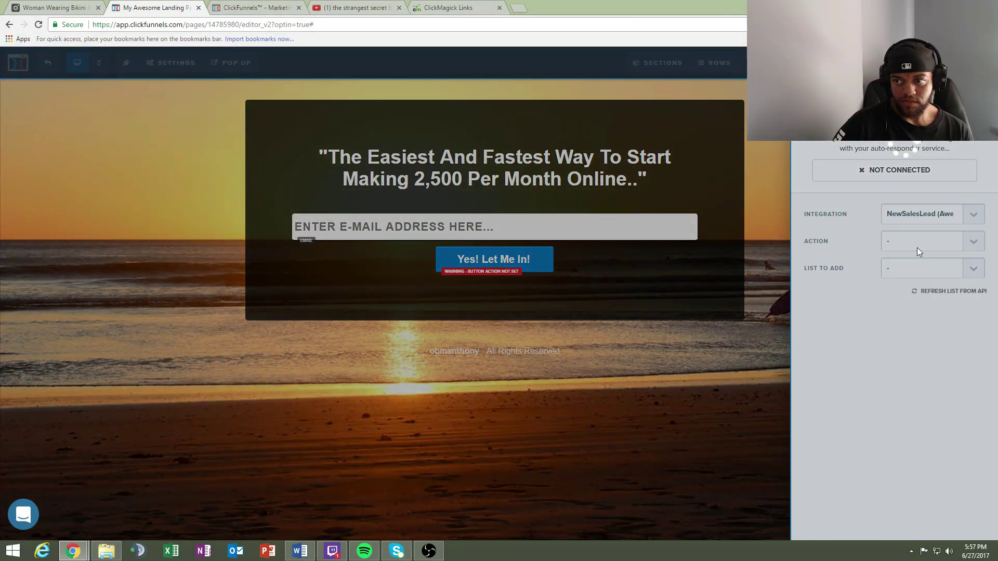
{"action": "left_click", "coordinate": [919, 241]}
{"action": "left_click", "coordinate": [919, 262]}
{"action": "left_click", "coordinate": [921, 275]}
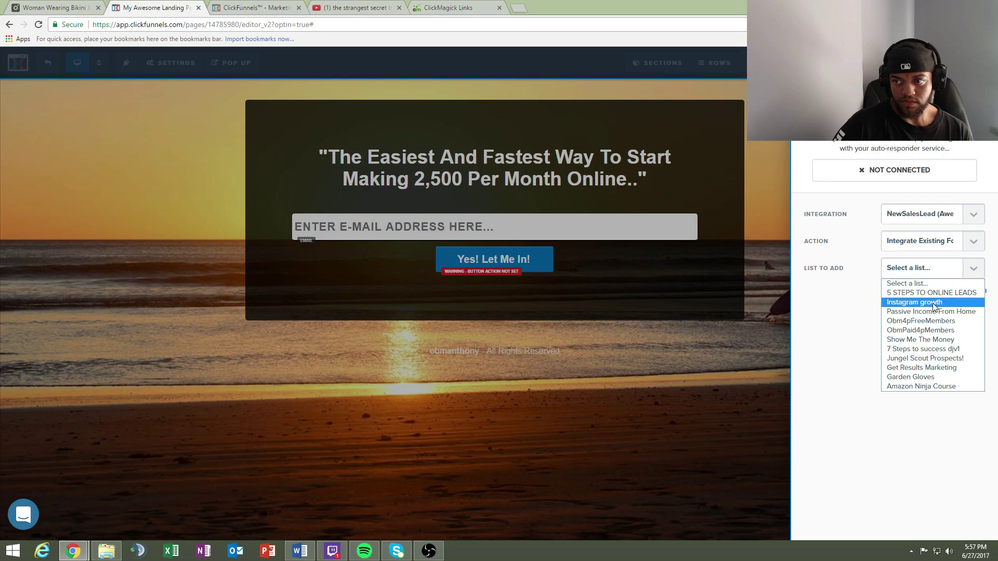
{"action": "left_click", "coordinate": [919, 347]}
{"action": "left_click", "coordinate": [635, 382]}
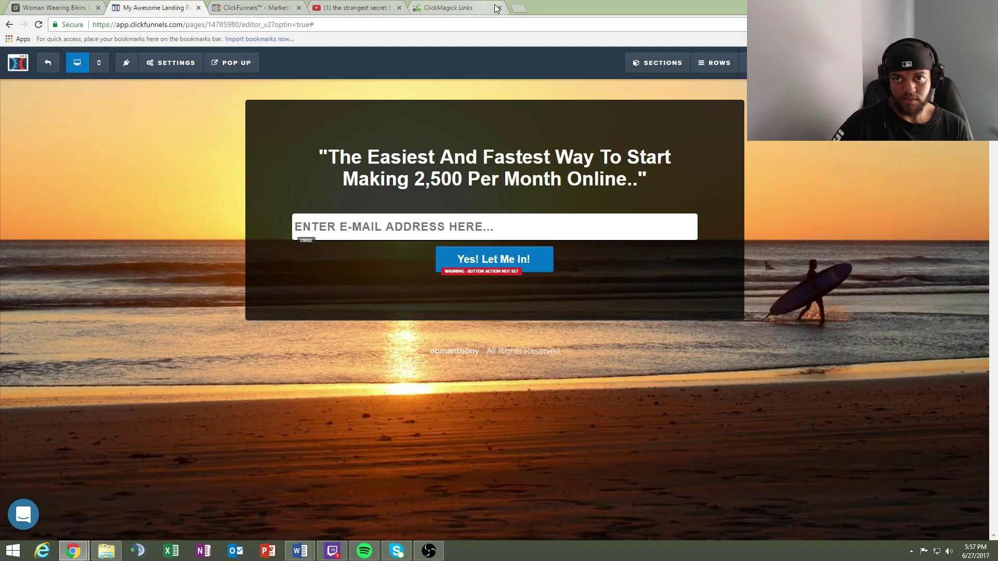
Step: Set the page's SEO title to "Make Money Online Today"
{"action": "left_click", "coordinate": [171, 63]}
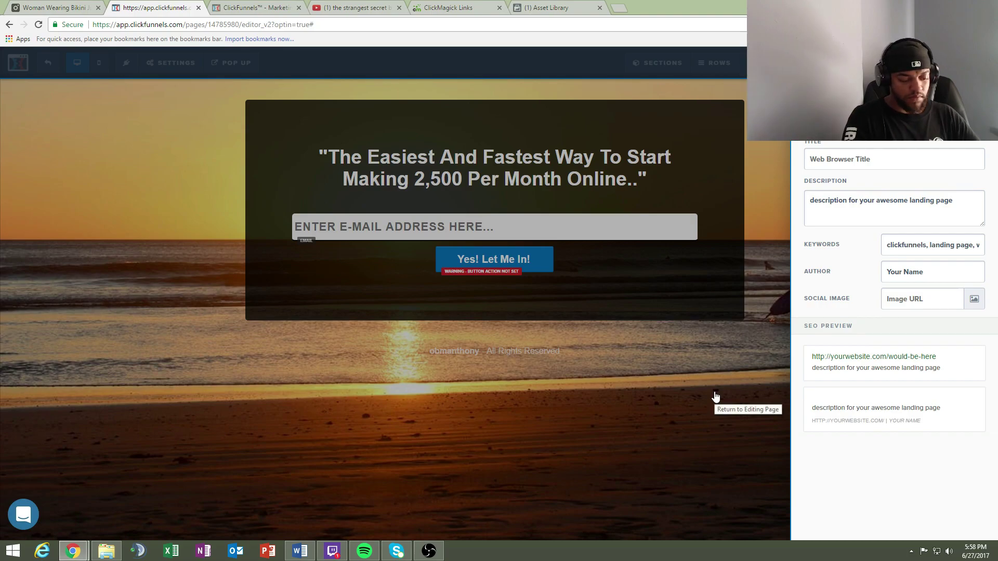
{"action": "type", "text": "Ma"}
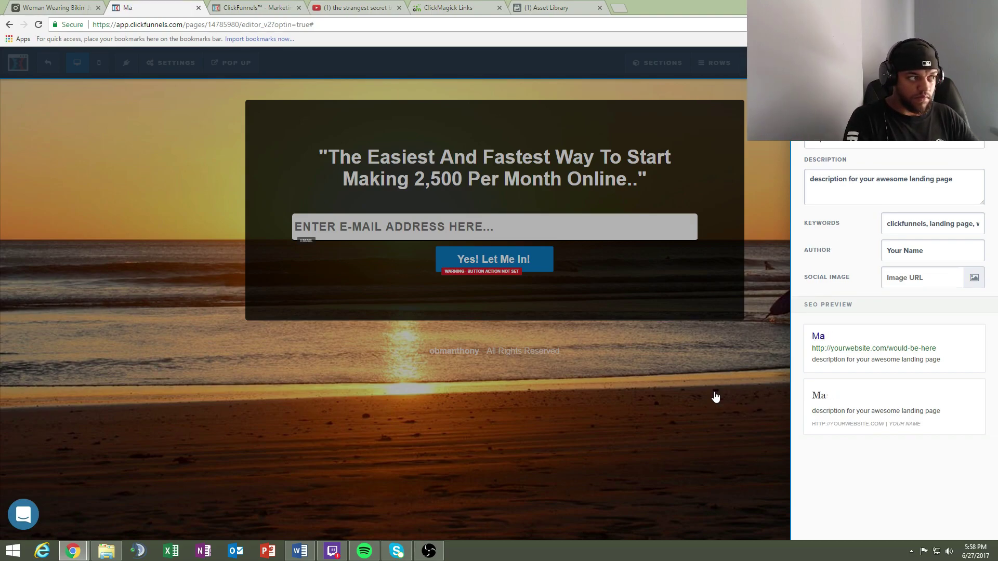
{"action": "type", "text": "sk Mone"}
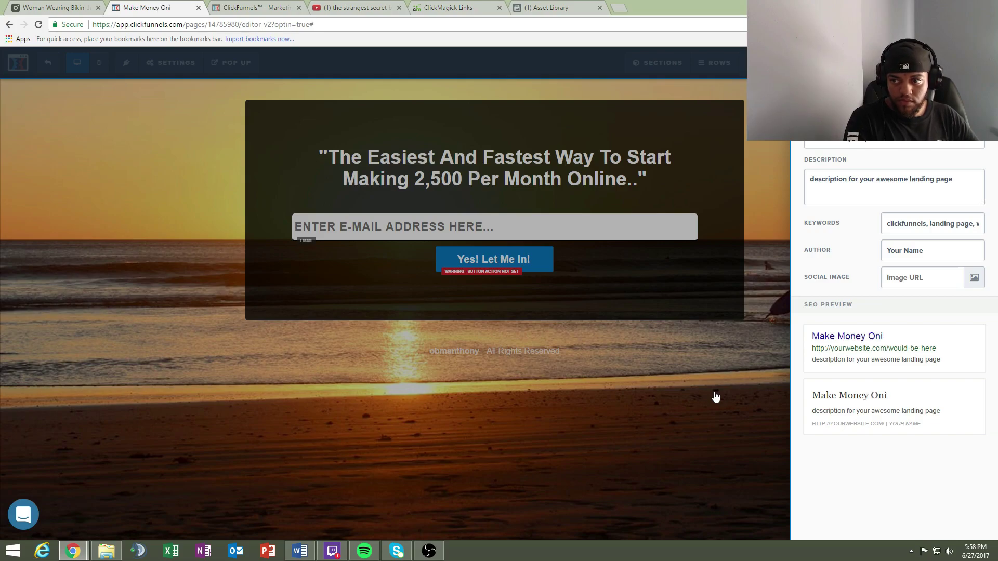
{"action": "type", "text": "y Online To"}
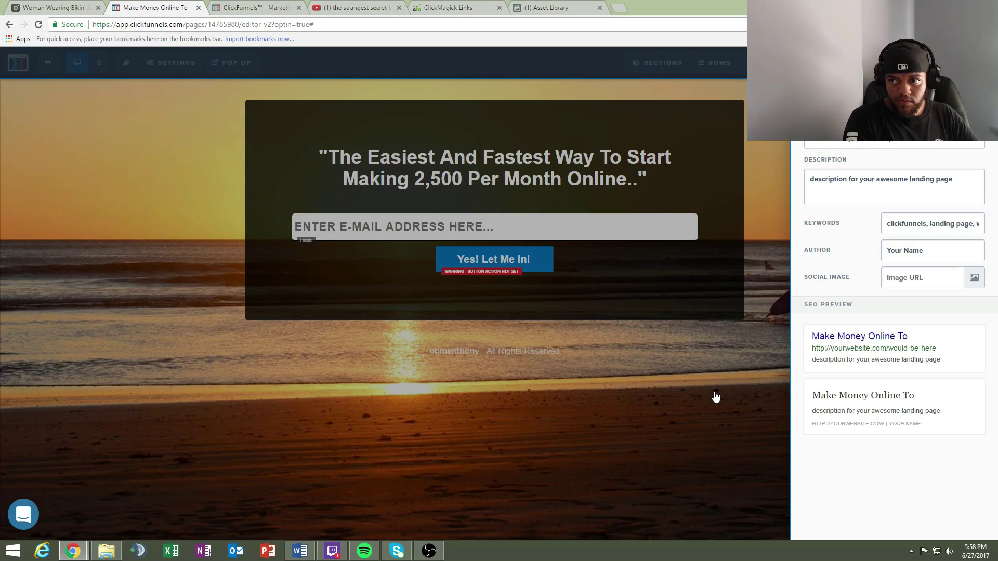
{"action": "type", "text": "day"}
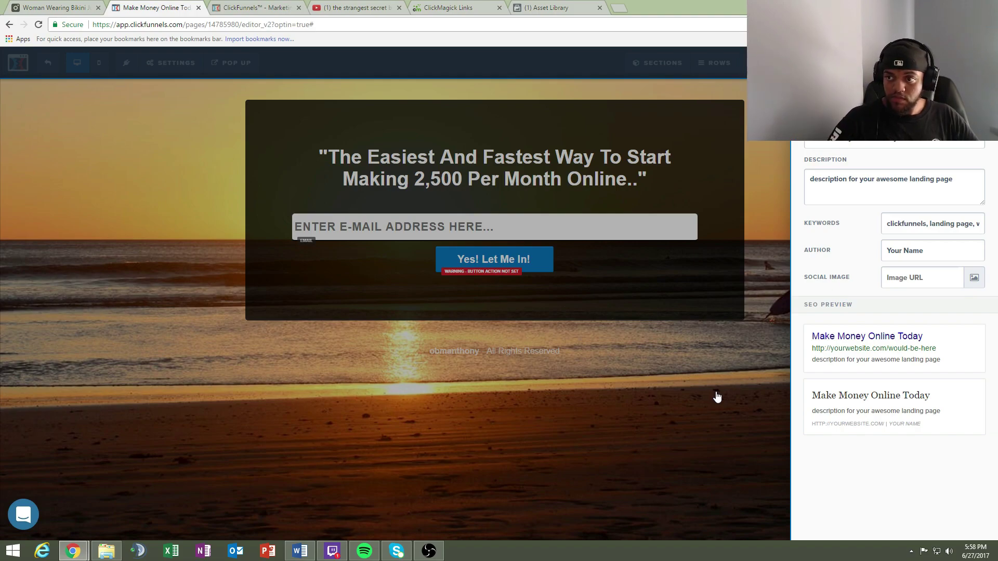
Step: Set the SEO description to "500+ daily" and replace the default keywords with a phrase about making passive income
{"action": "triple_click", "coordinate": [874, 182]}
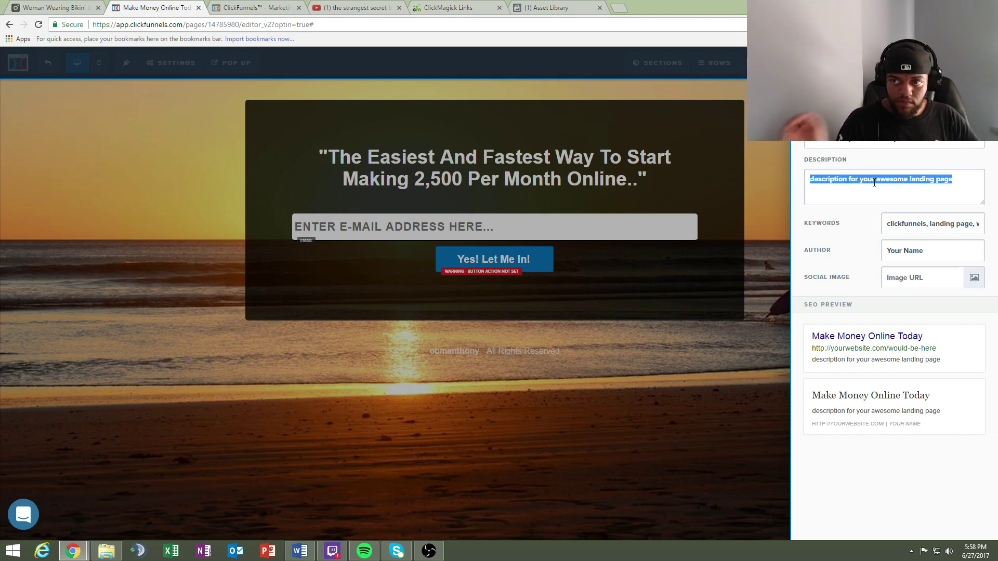
{"action": "type", "text": "500+ daily"}
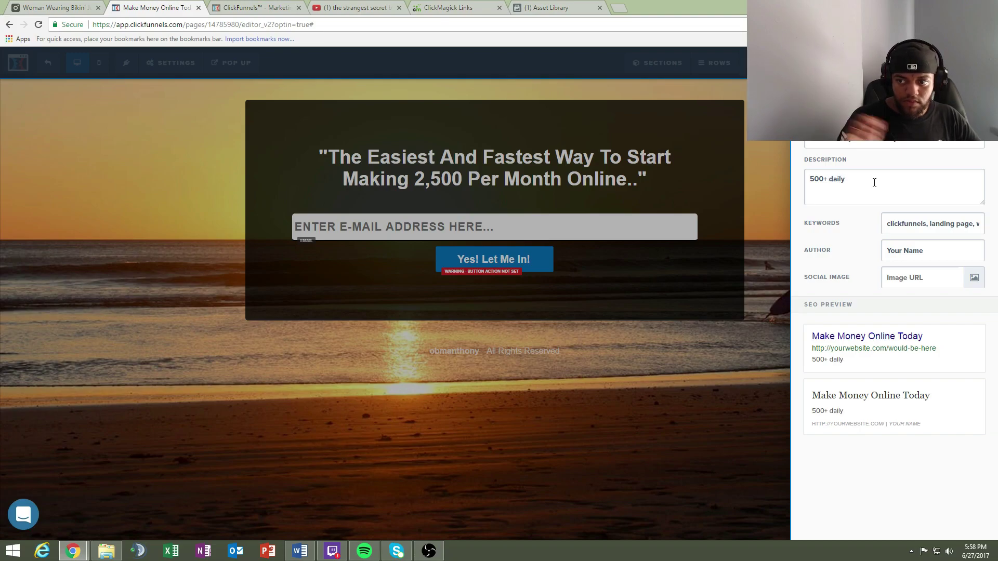
{"action": "triple_click", "coordinate": [931, 227]}
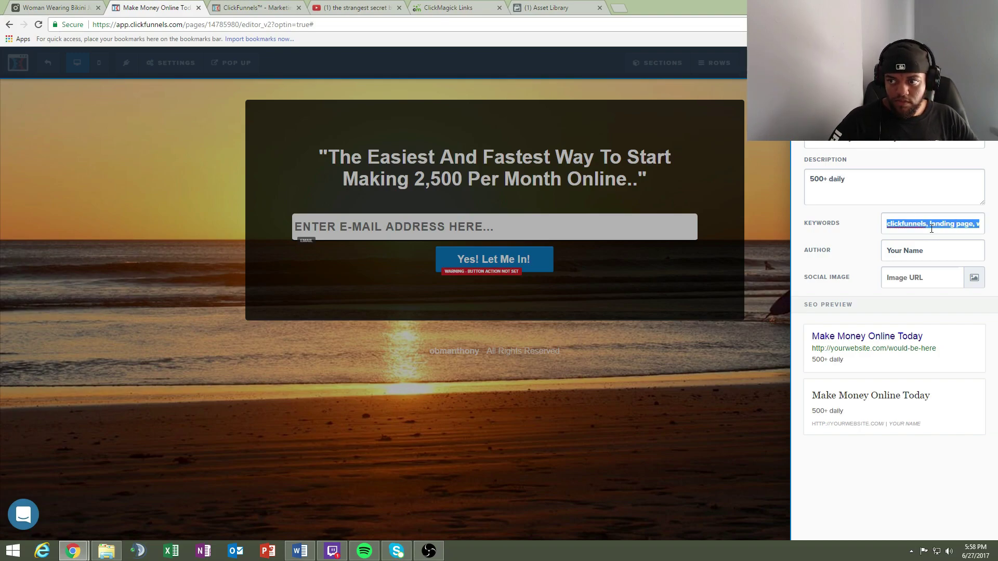
{"action": "type", "text": "make passive incoem"}
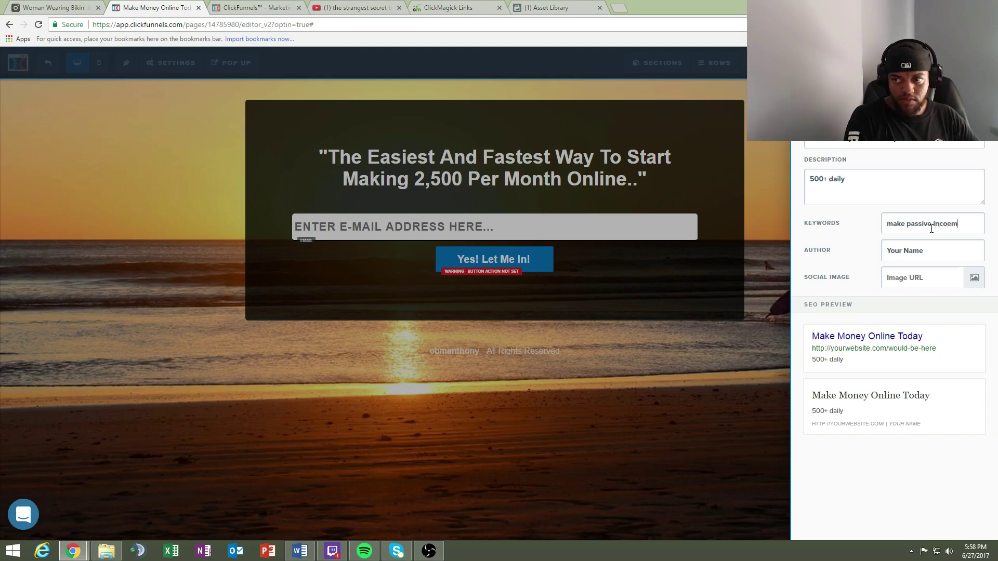
{"action": "key", "text": "BackSpace"}
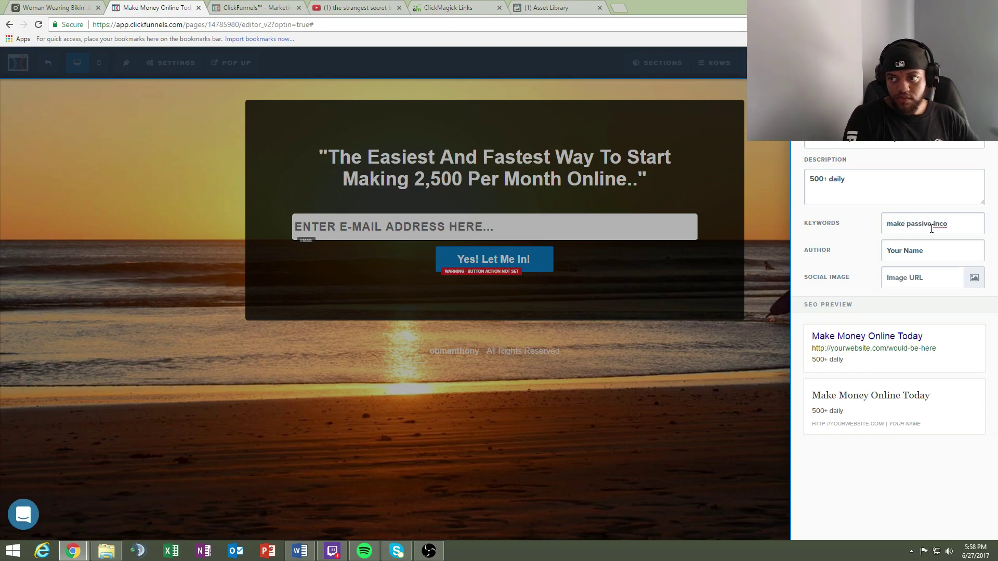
{"action": "left_click", "coordinate": [712, 350]}
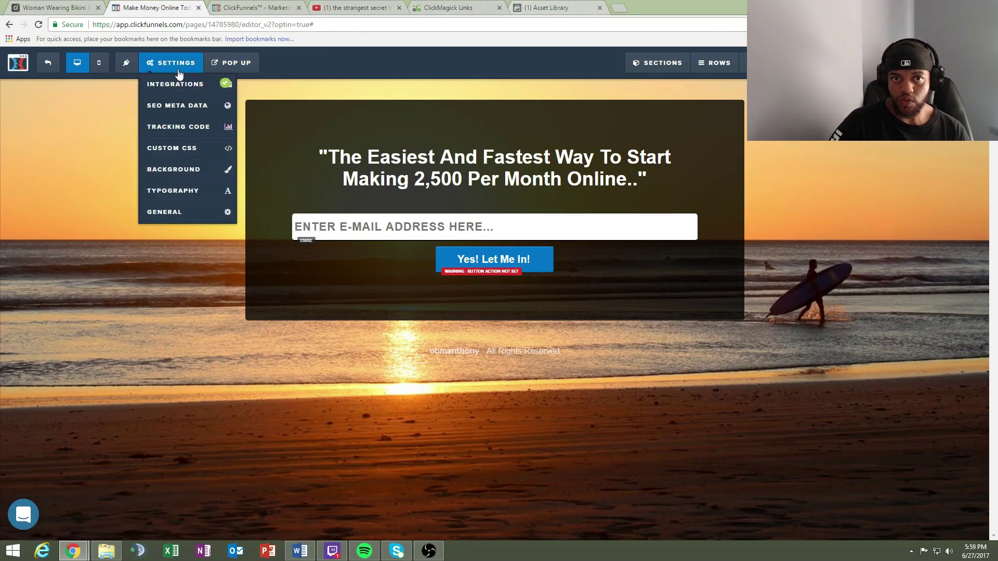
Step: Apply the Blue 3D Button theme to the "Yes! Let Me In!" button
{"action": "left_click", "coordinate": [676, 258]}
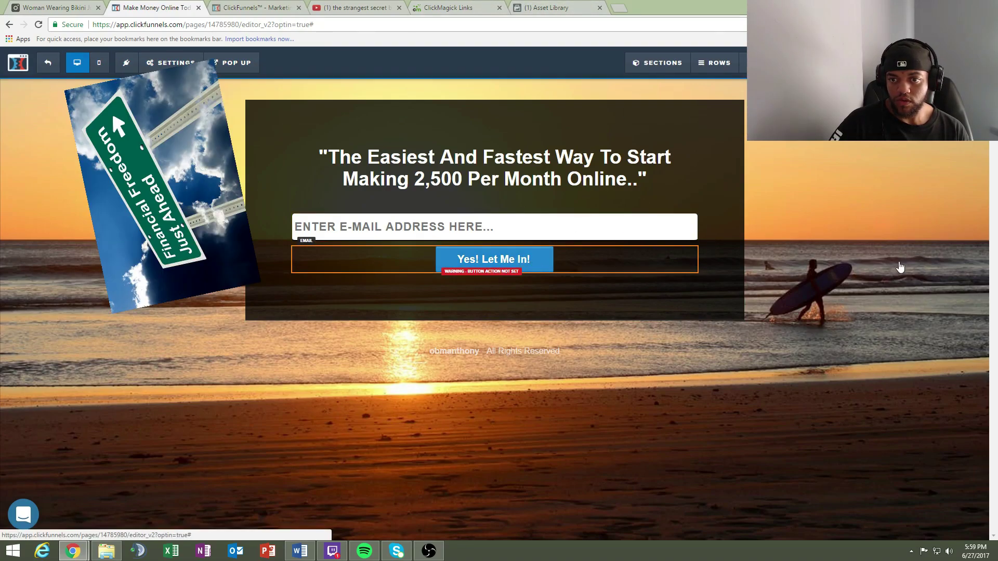
{"action": "left_click", "coordinate": [935, 201]}
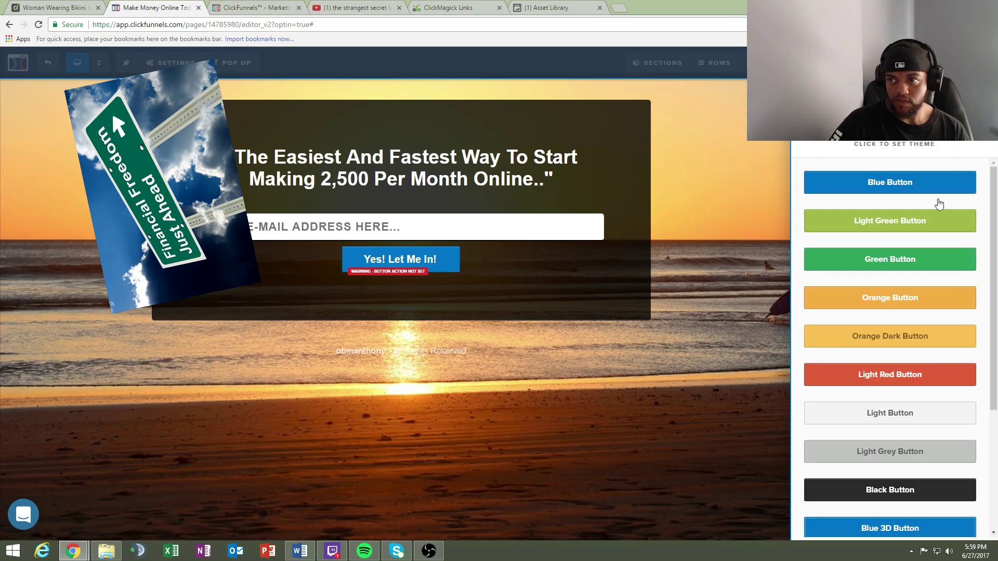
{"action": "left_click", "coordinate": [910, 524]}
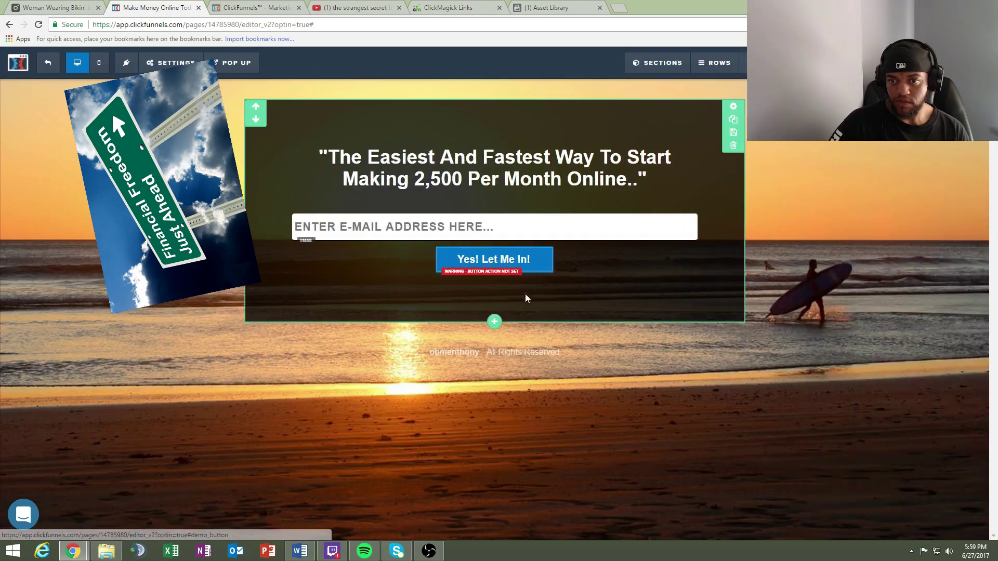
{"action": "left_click", "coordinate": [461, 259]}
Step: Review the general settings of the restyled page and return to editing
{"action": "left_click", "coordinate": [151, 63]}
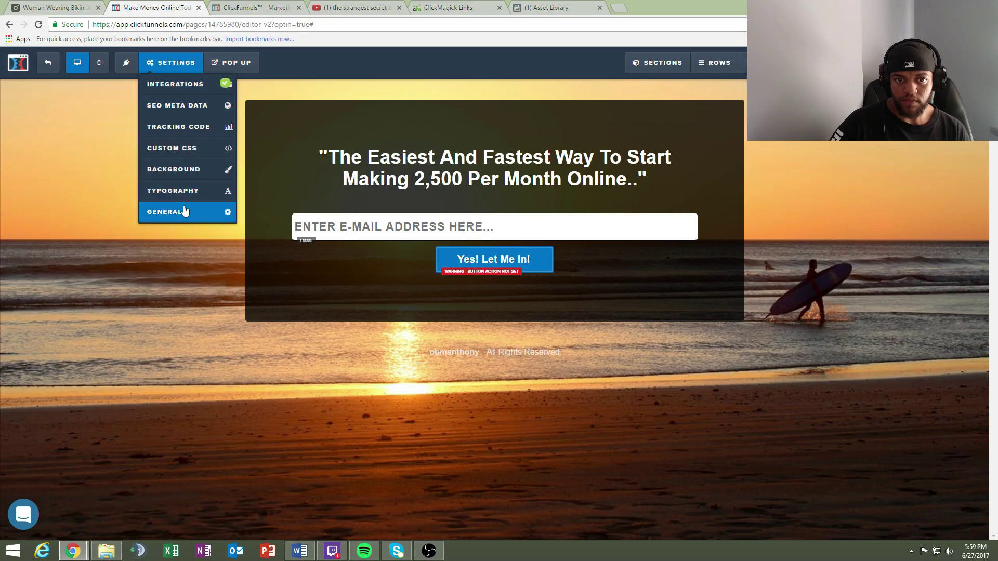
{"action": "left_click", "coordinate": [184, 209]}
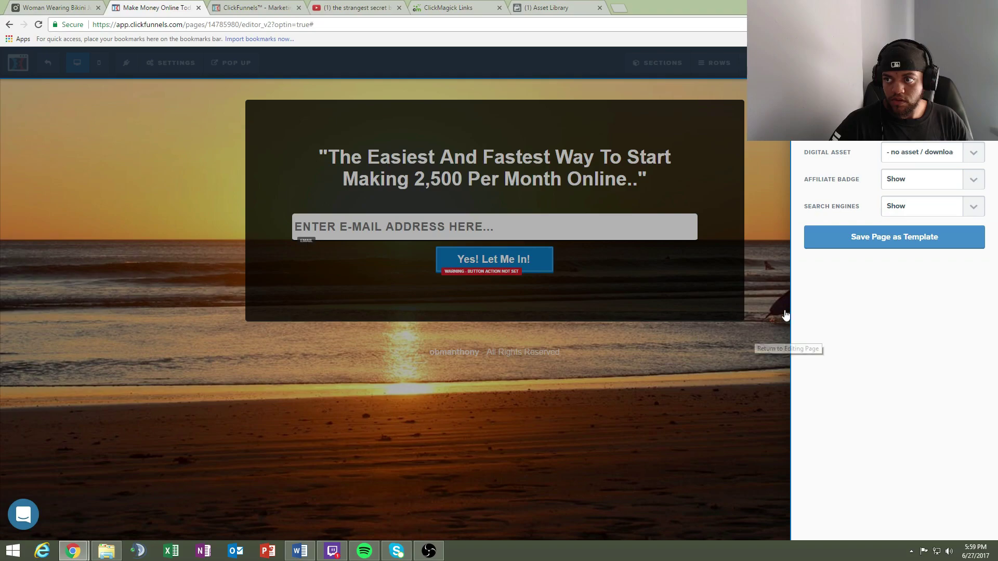
{"action": "left_click", "coordinate": [721, 407]}
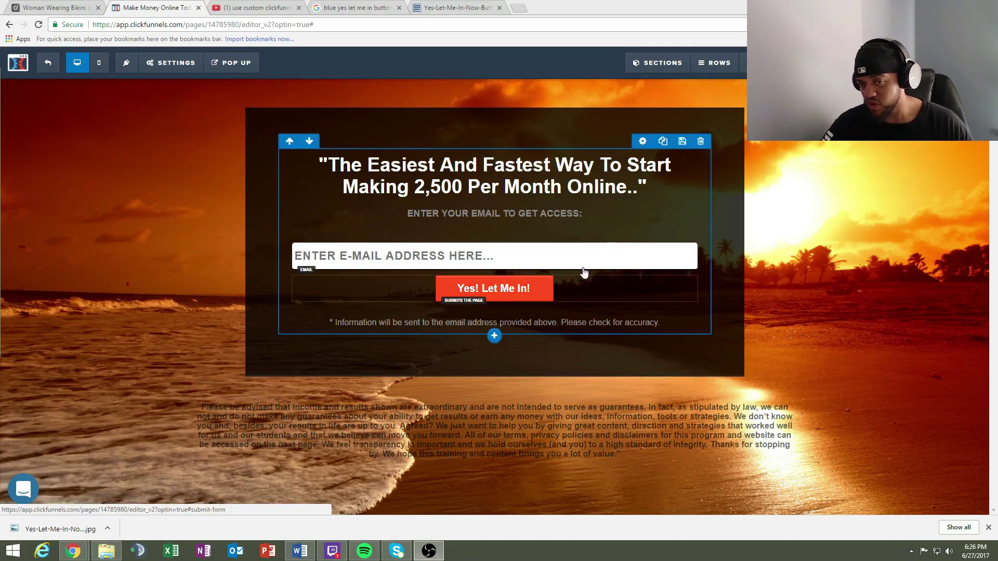
Step: Look over the page's settings categories and the available page elements, and return to the finished opt-in page
{"action": "left_click", "coordinate": [164, 65]}
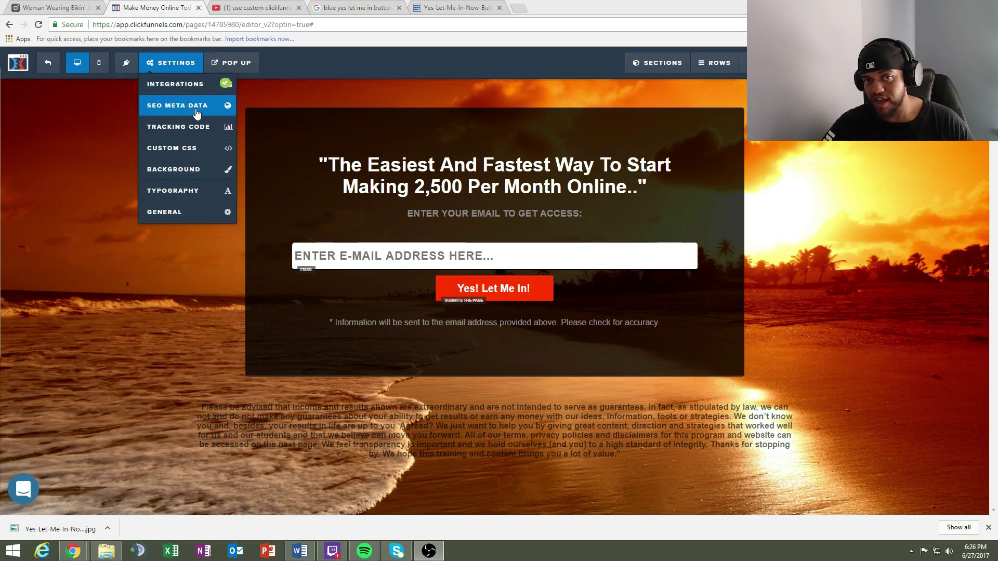
{"action": "left_click", "coordinate": [198, 63]}
{"action": "left_click", "coordinate": [197, 63]}
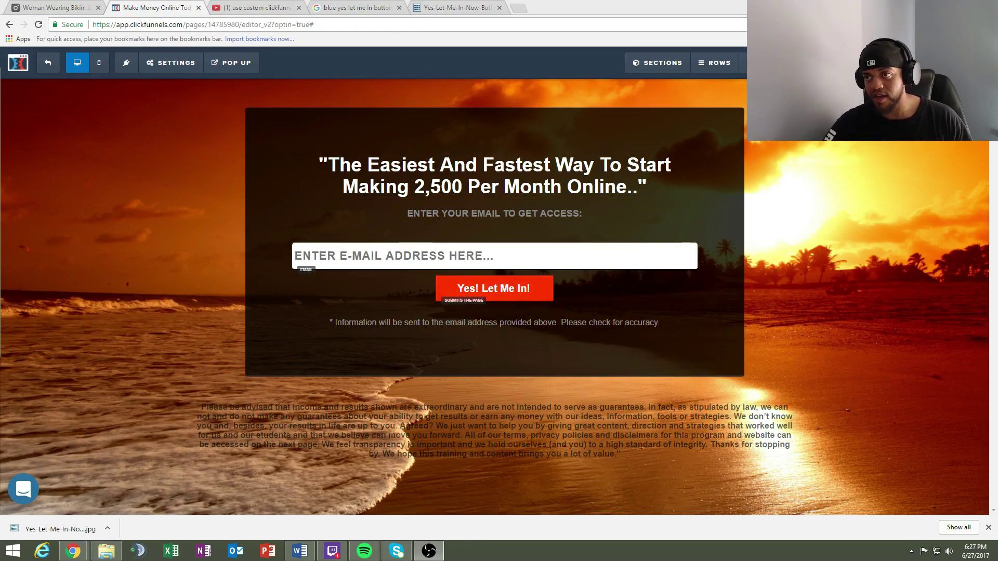
{"action": "left_click", "coordinate": [779, 62]}
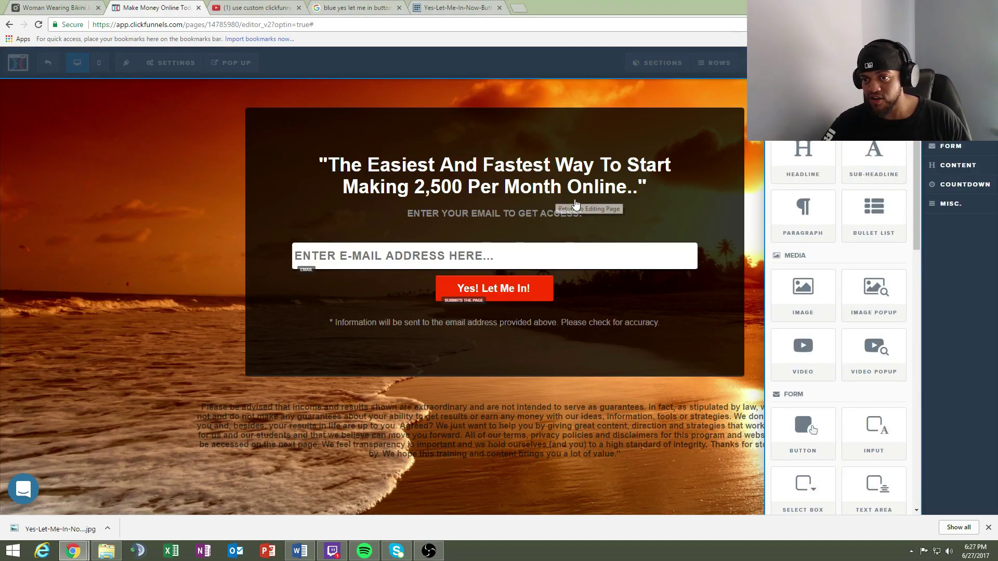
{"action": "left_click", "coordinate": [589, 208]}
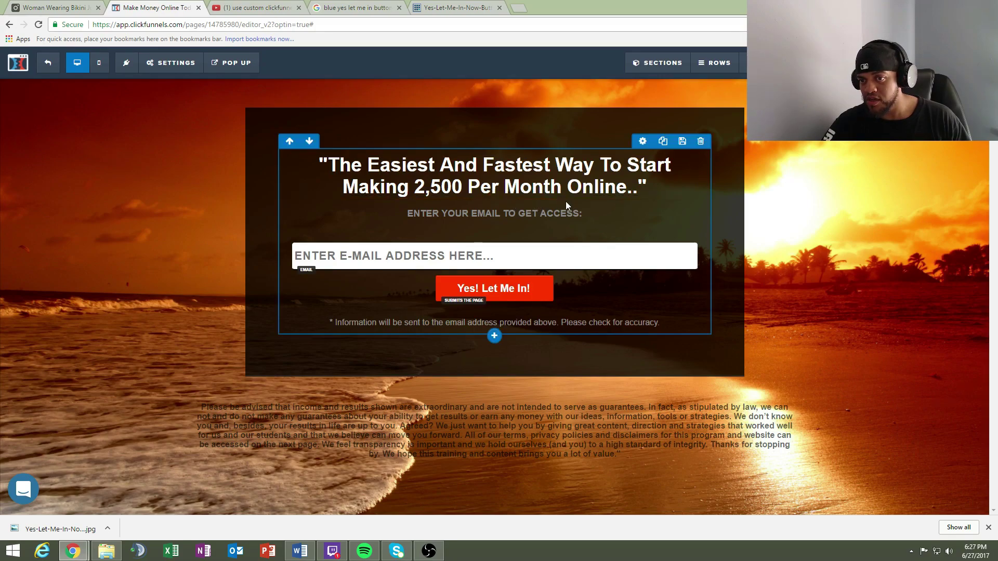